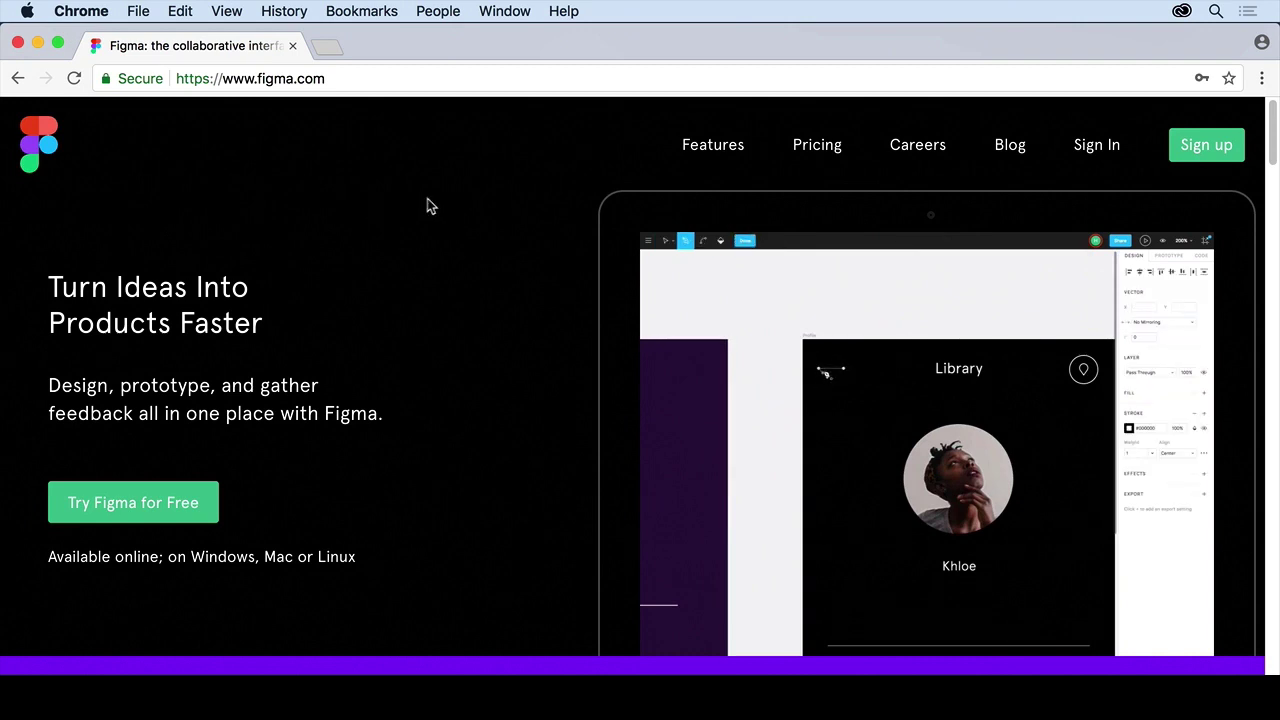
Open Figma's Pricing page and review the Starter, Professional and Enterprise plan cards
click(818, 156)
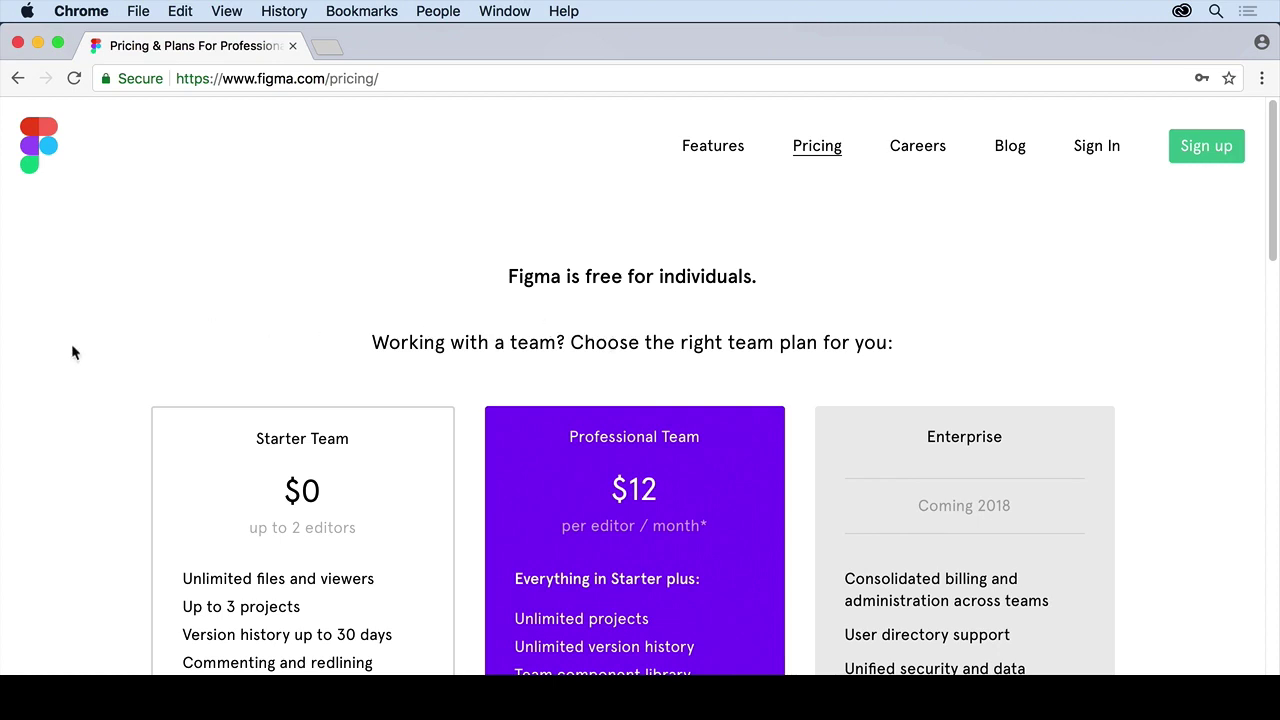
scroll(38, 371, down, 1)
scroll(38, 371, down, 5)
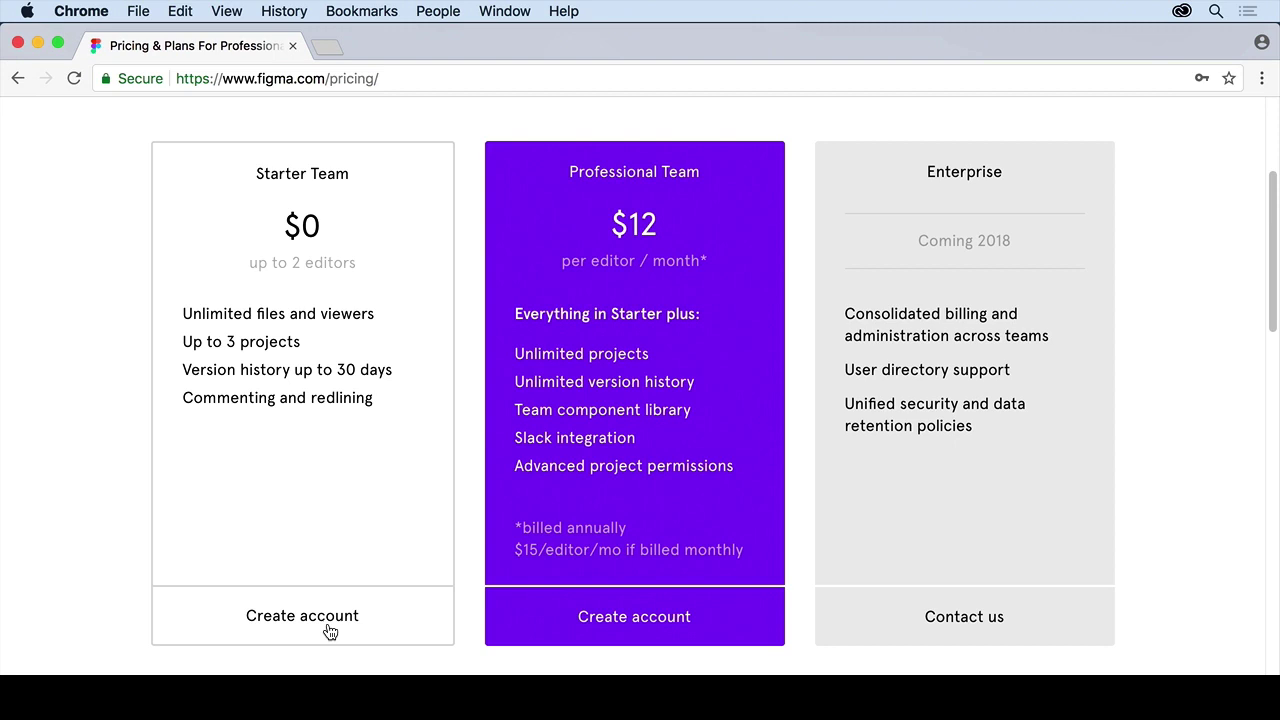
scroll(330, 632, up, 4)
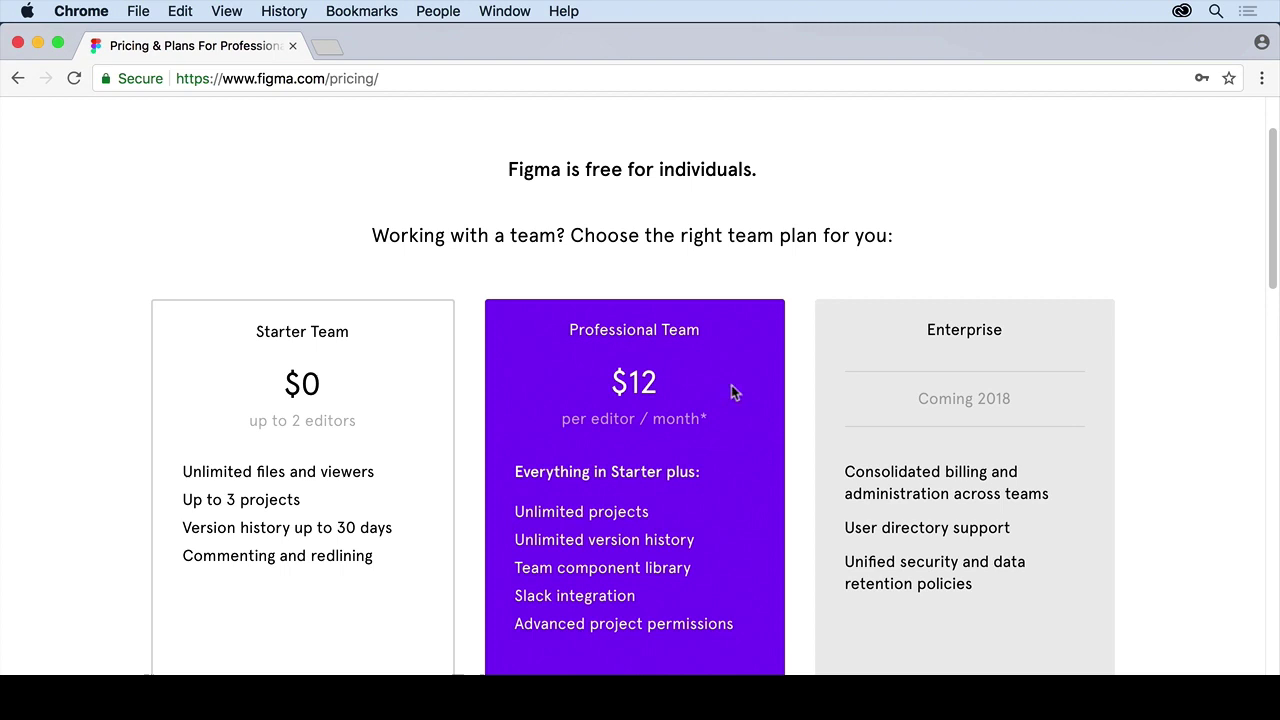
scroll(746, 495, down, 3)
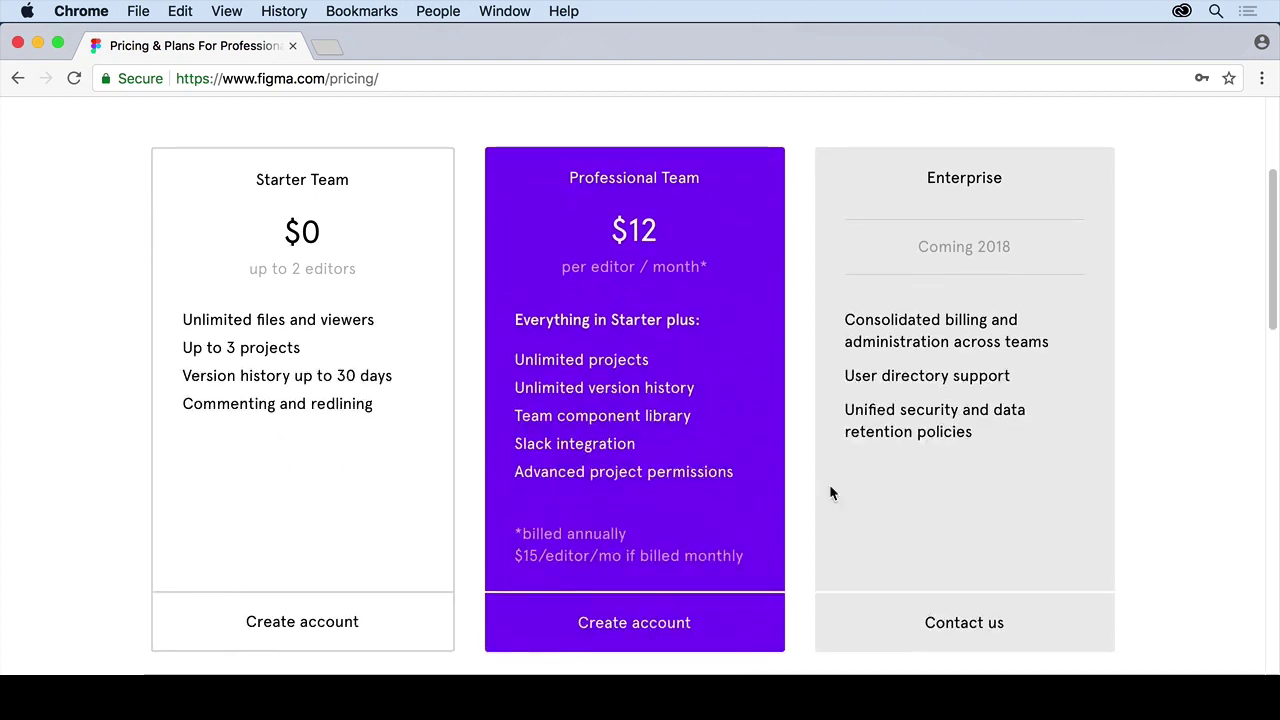
scroll(956, 486, up, 5)
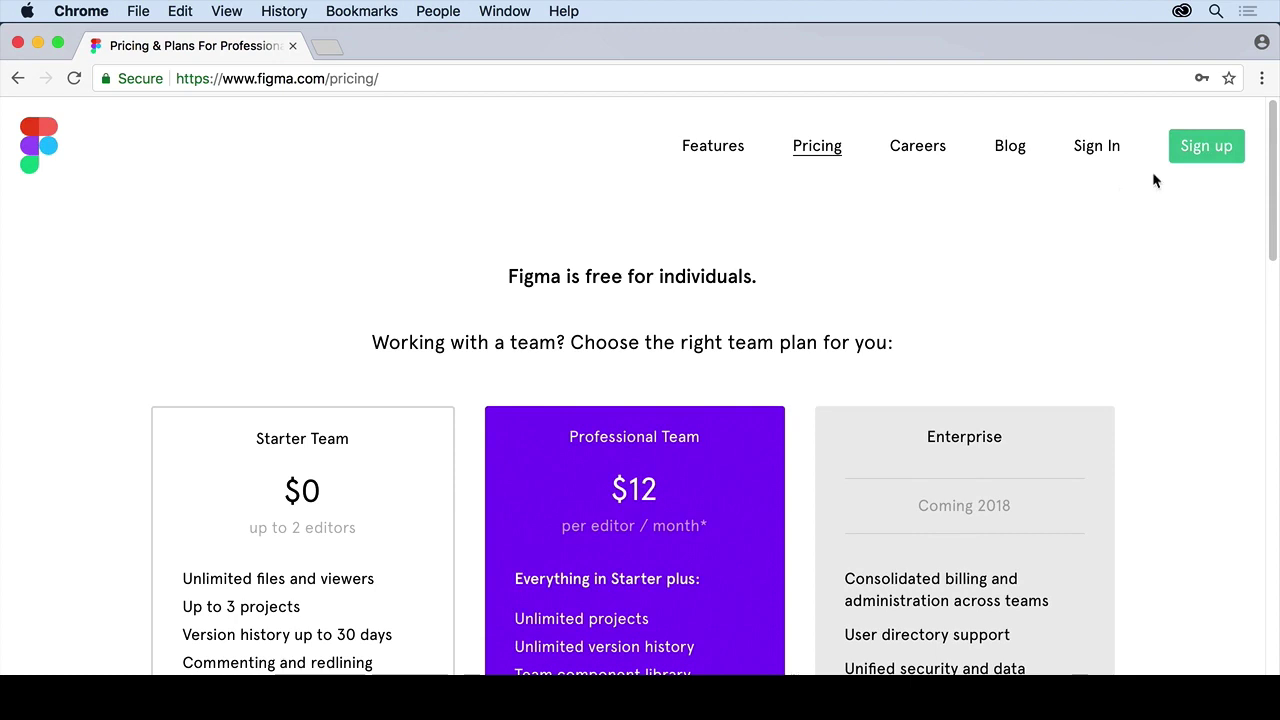
Skip the sign-up form and sign in to Figma with the account password
click(1198, 153)
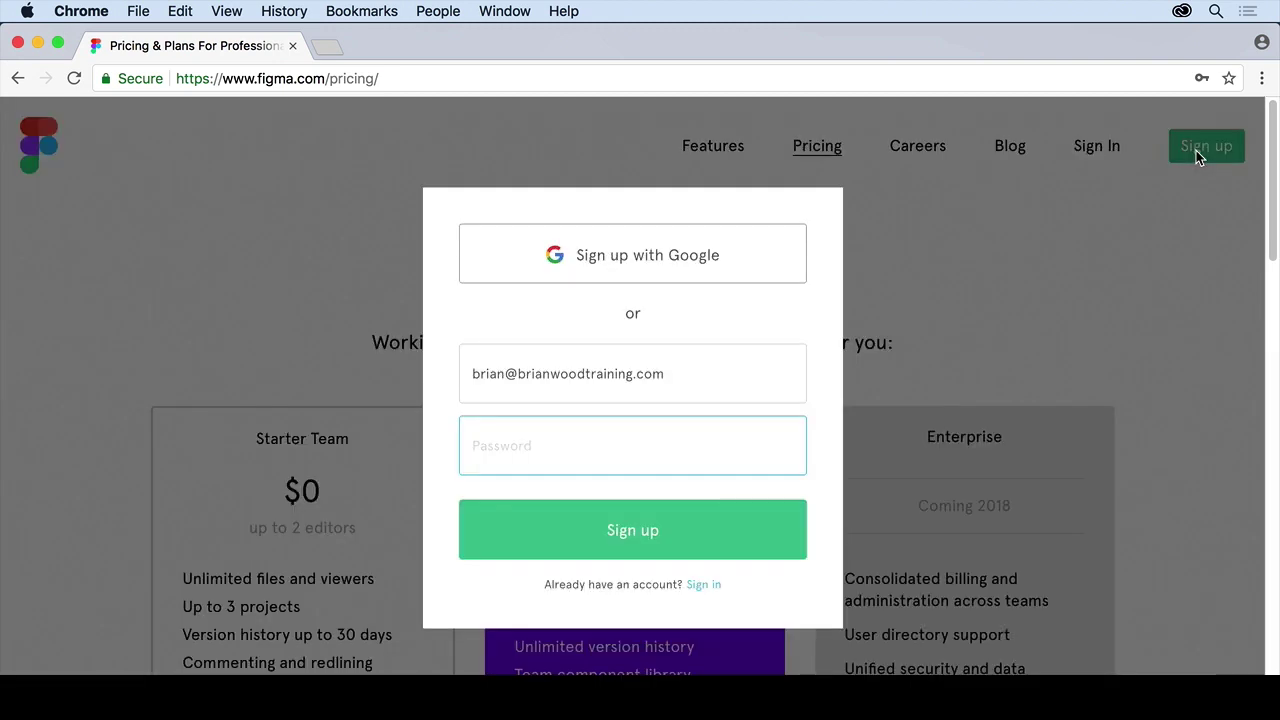
click(1056, 259)
click(1093, 150)
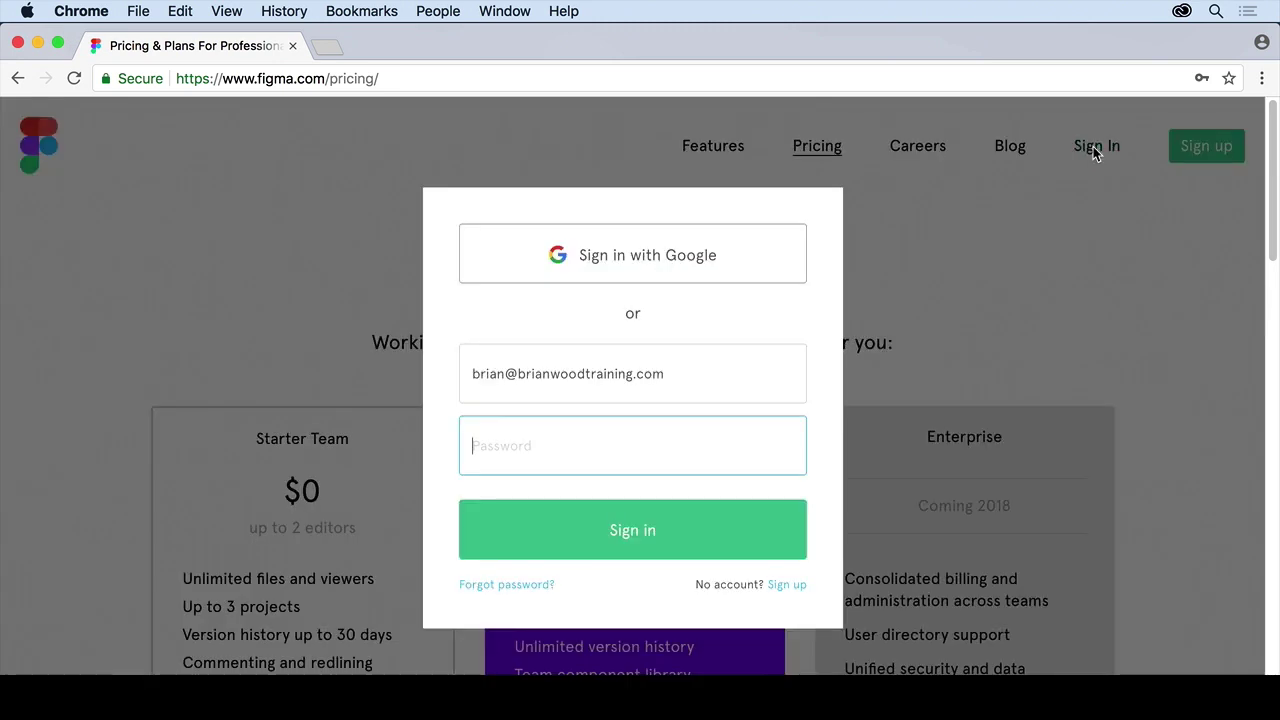
text(***********)
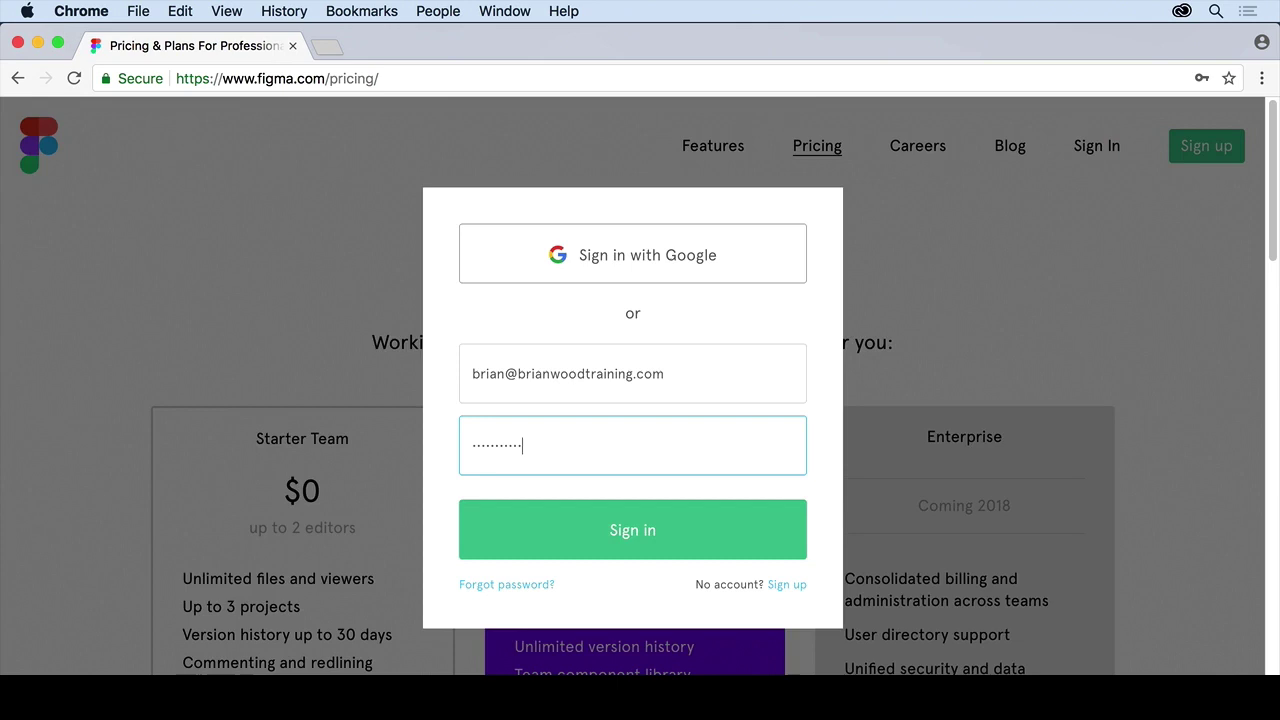
text(*)
key(Return)
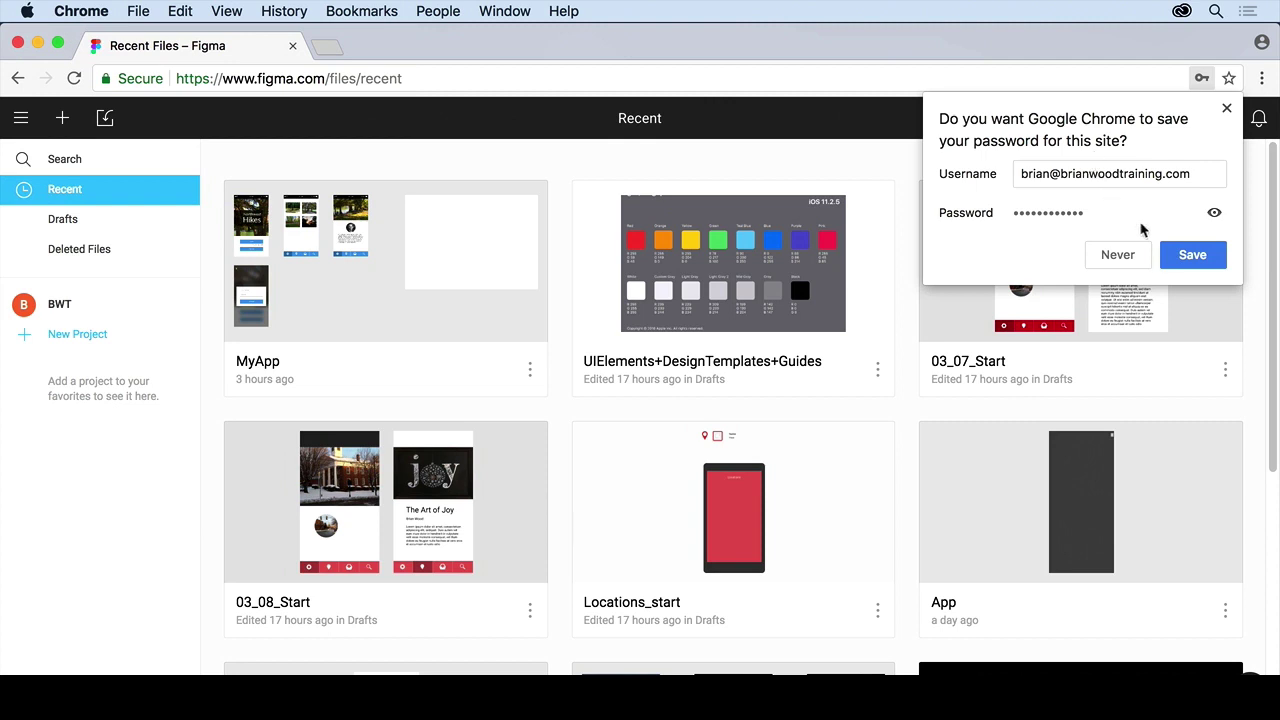
Save the sign-in password in Chrome and glance at the main file-browser menu
click(1176, 258)
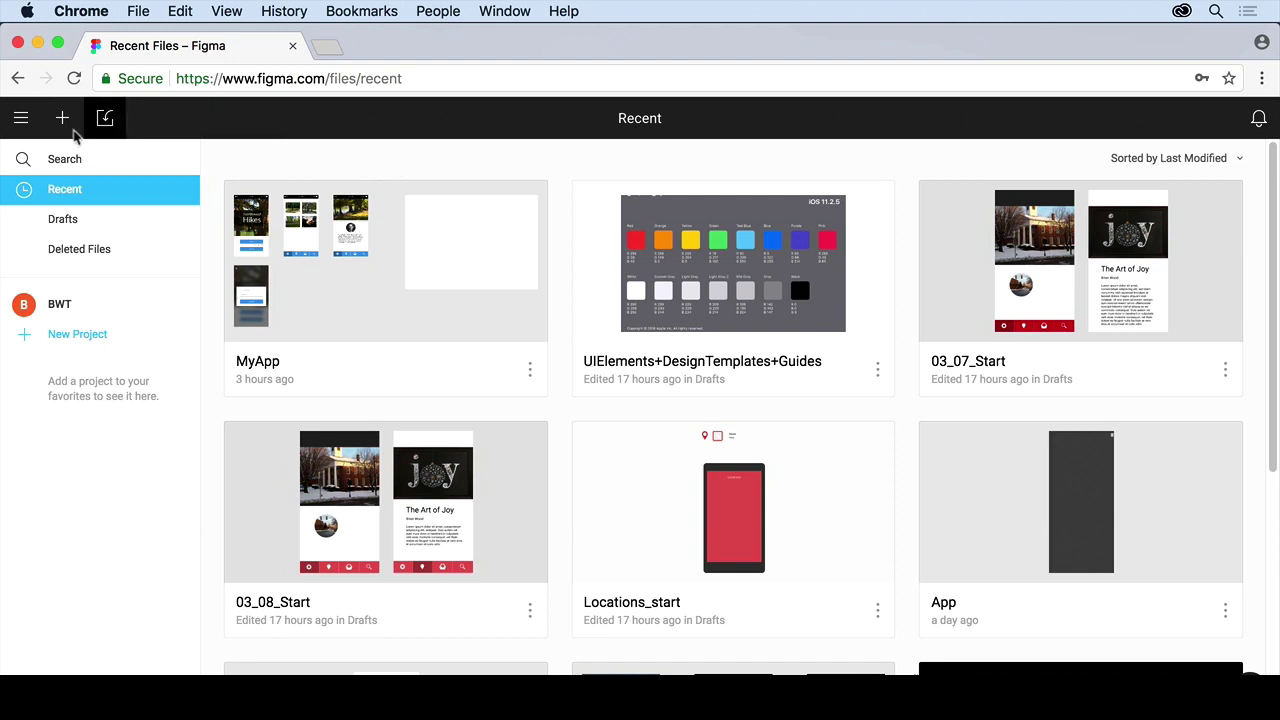
click(20, 121)
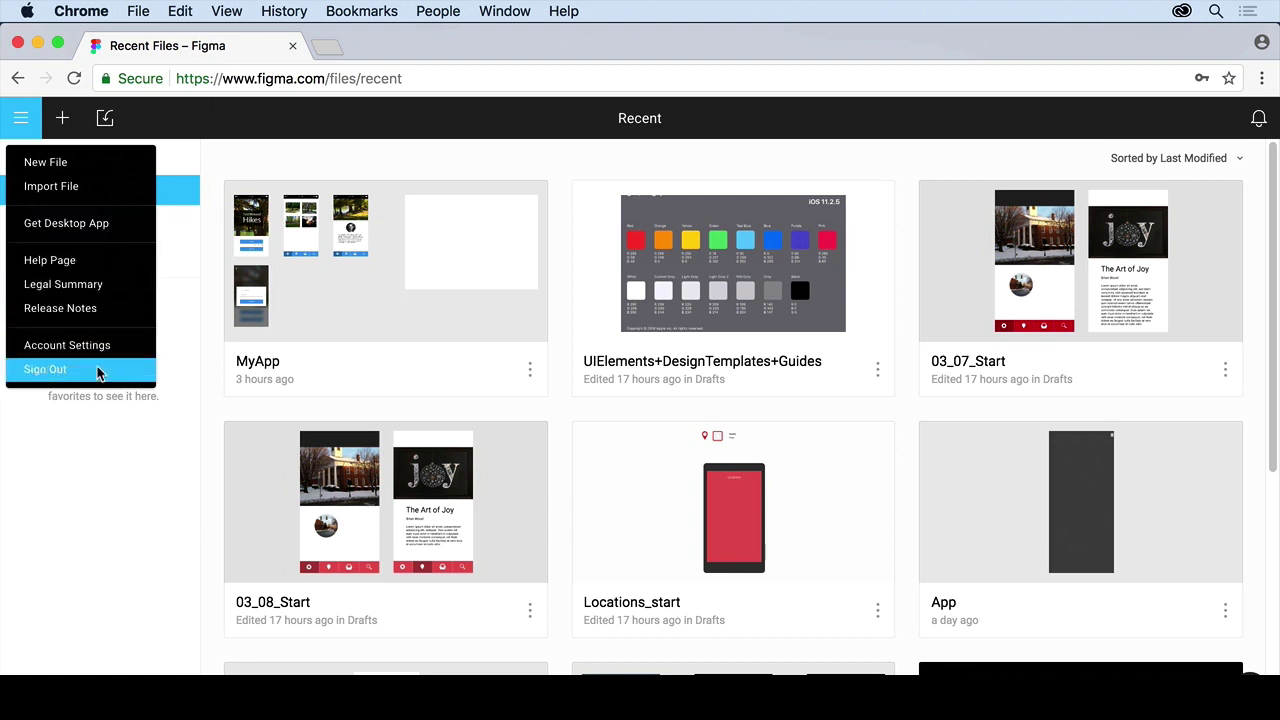
click(240, 134)
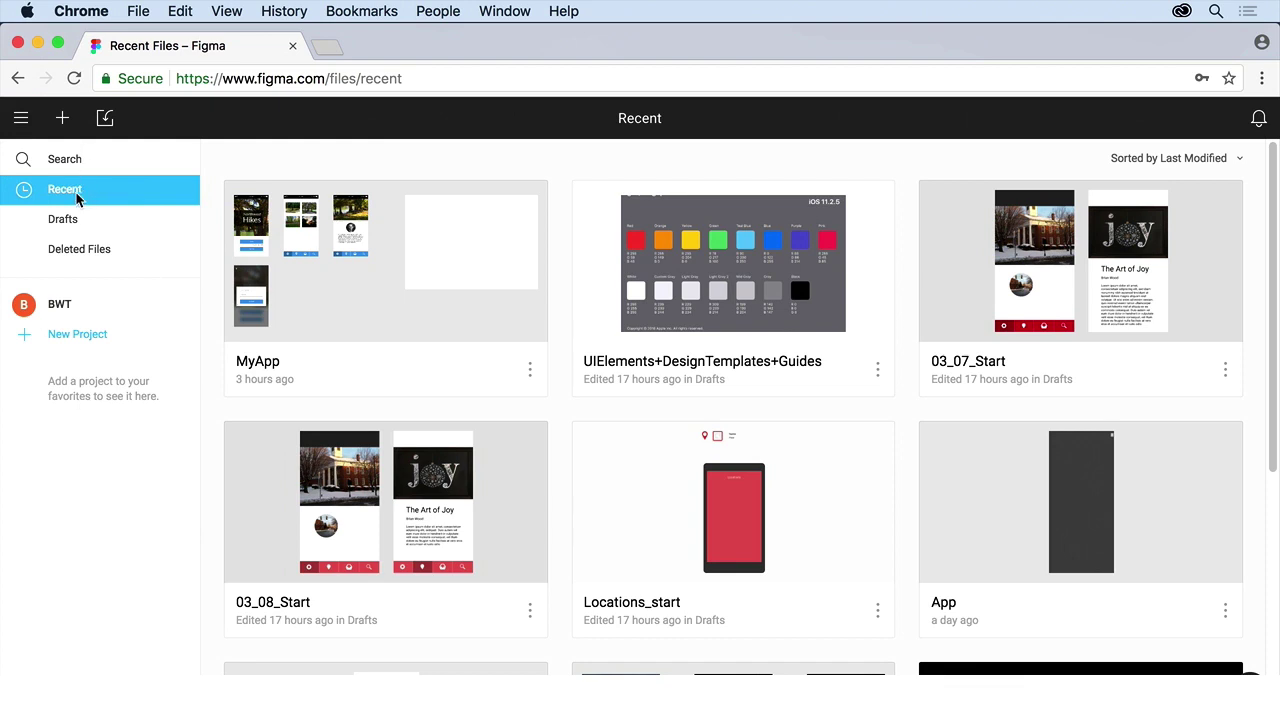
Browse the Drafts and Deleted Files lists, then return to Recent files
click(75, 226)
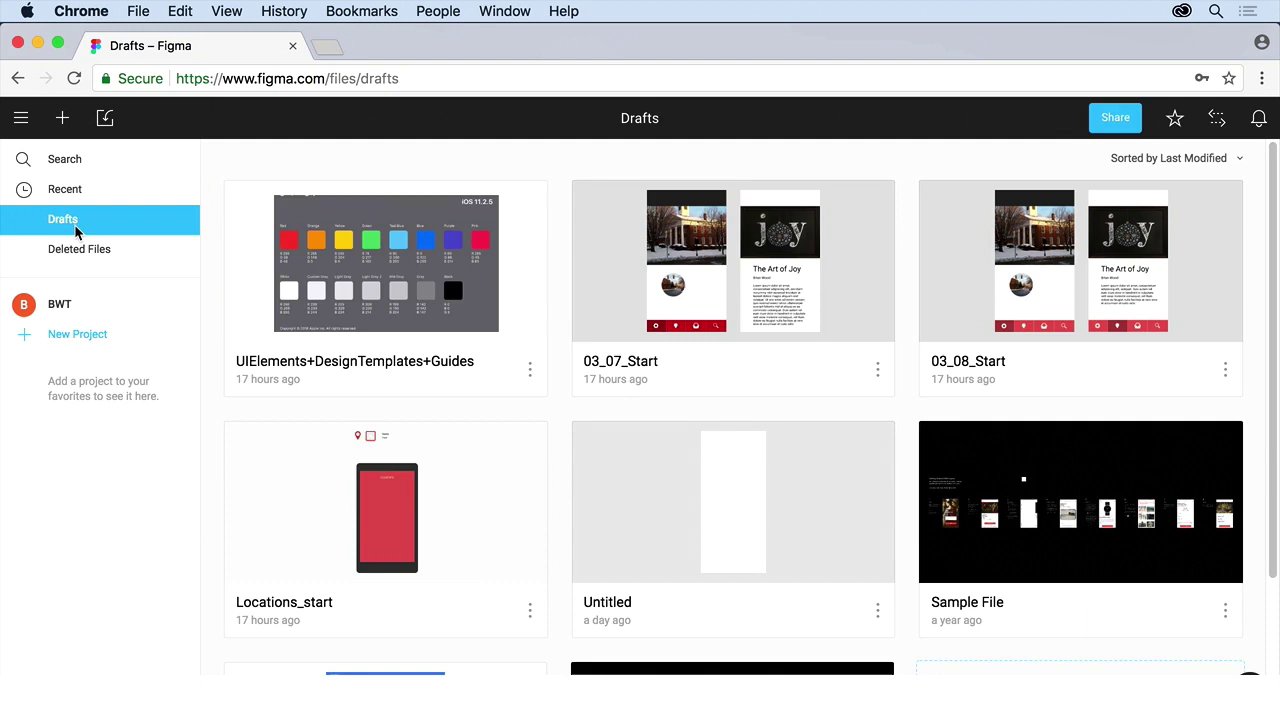
click(73, 252)
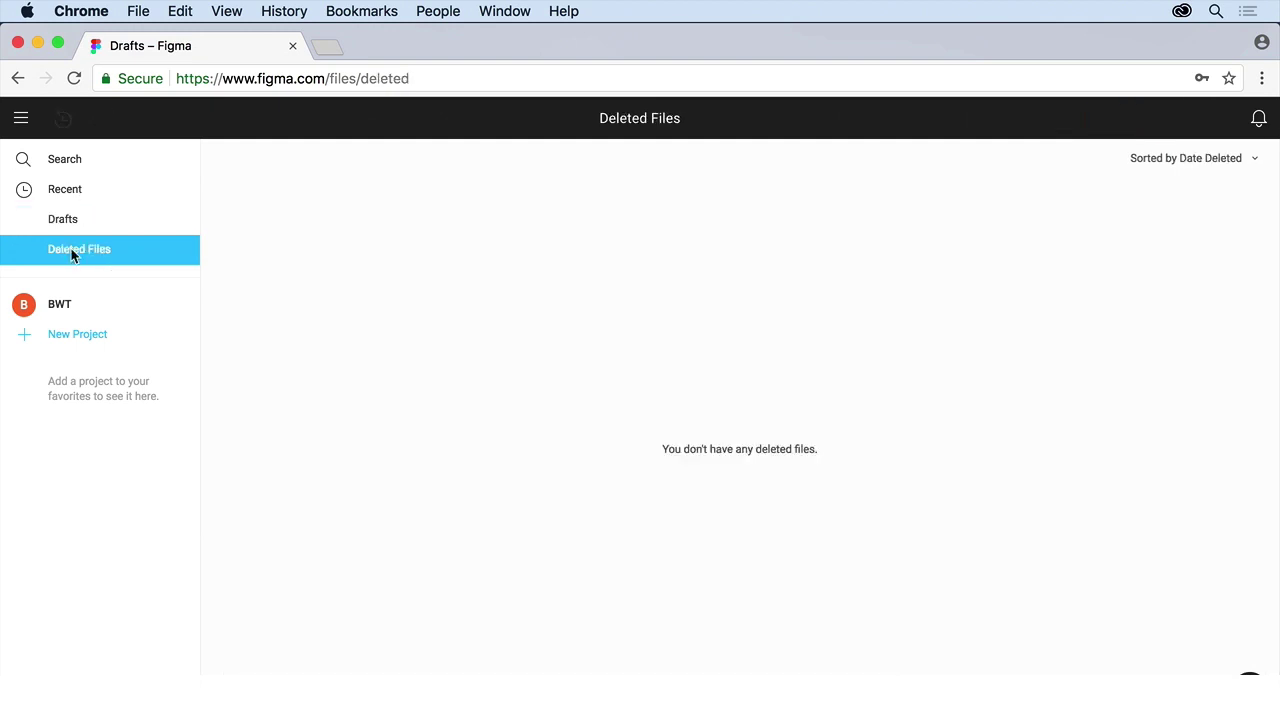
click(75, 195)
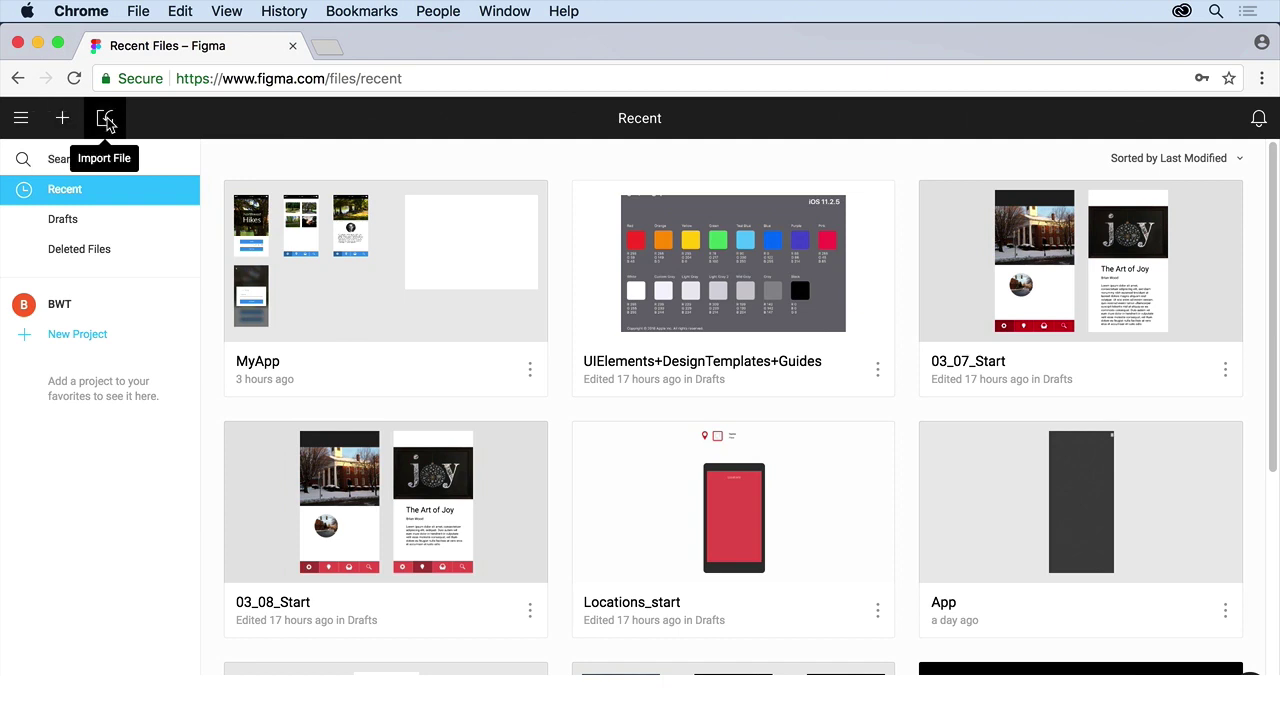
click(1259, 122)
click(1258, 128)
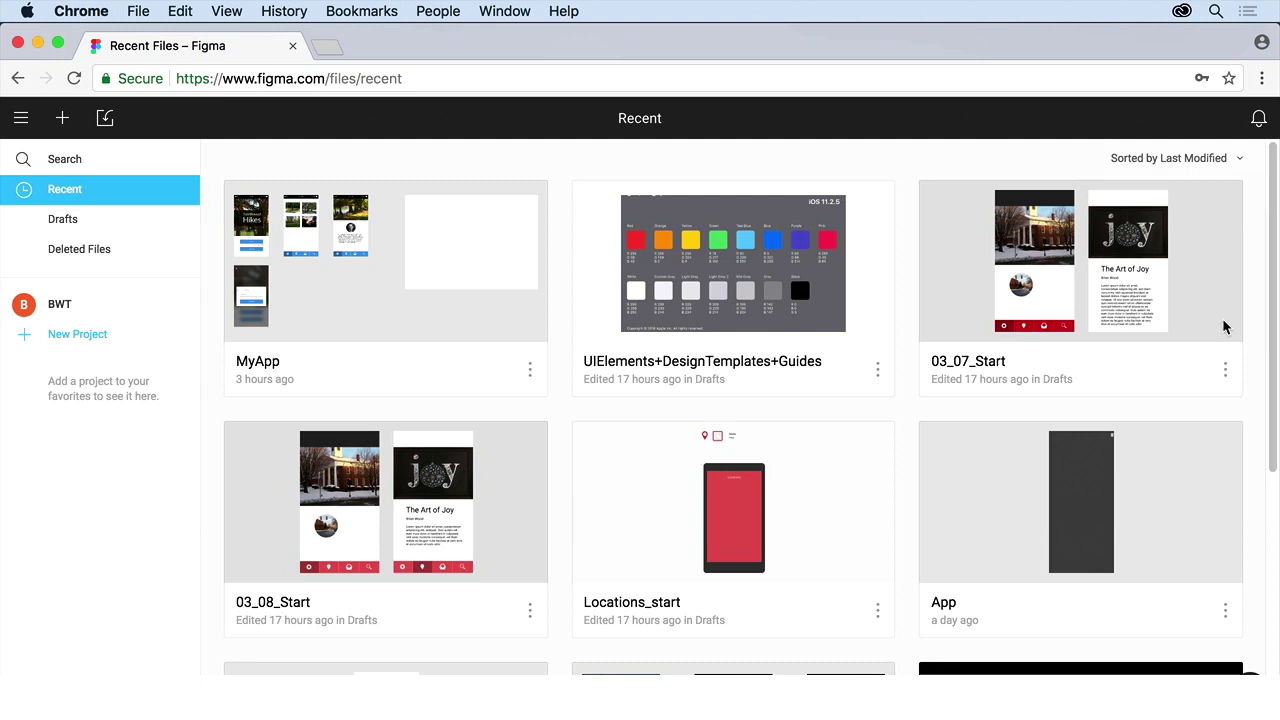
click(1250, 676)
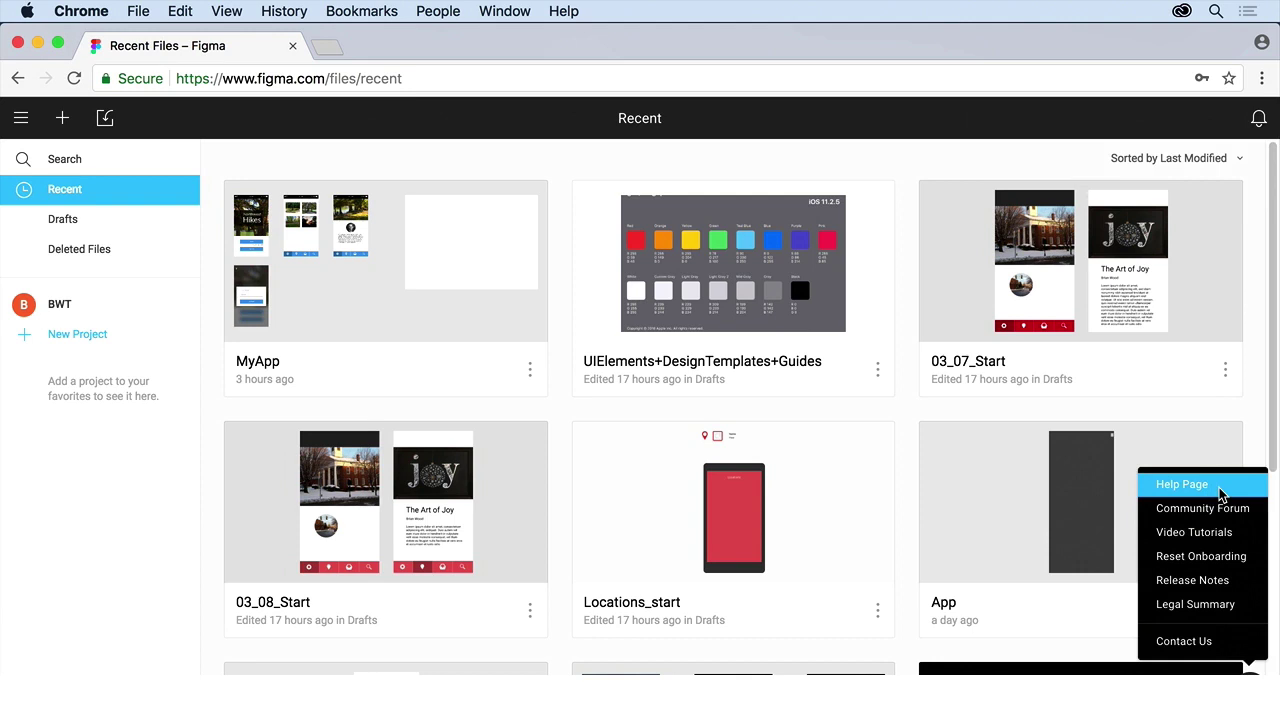
click(450, 149)
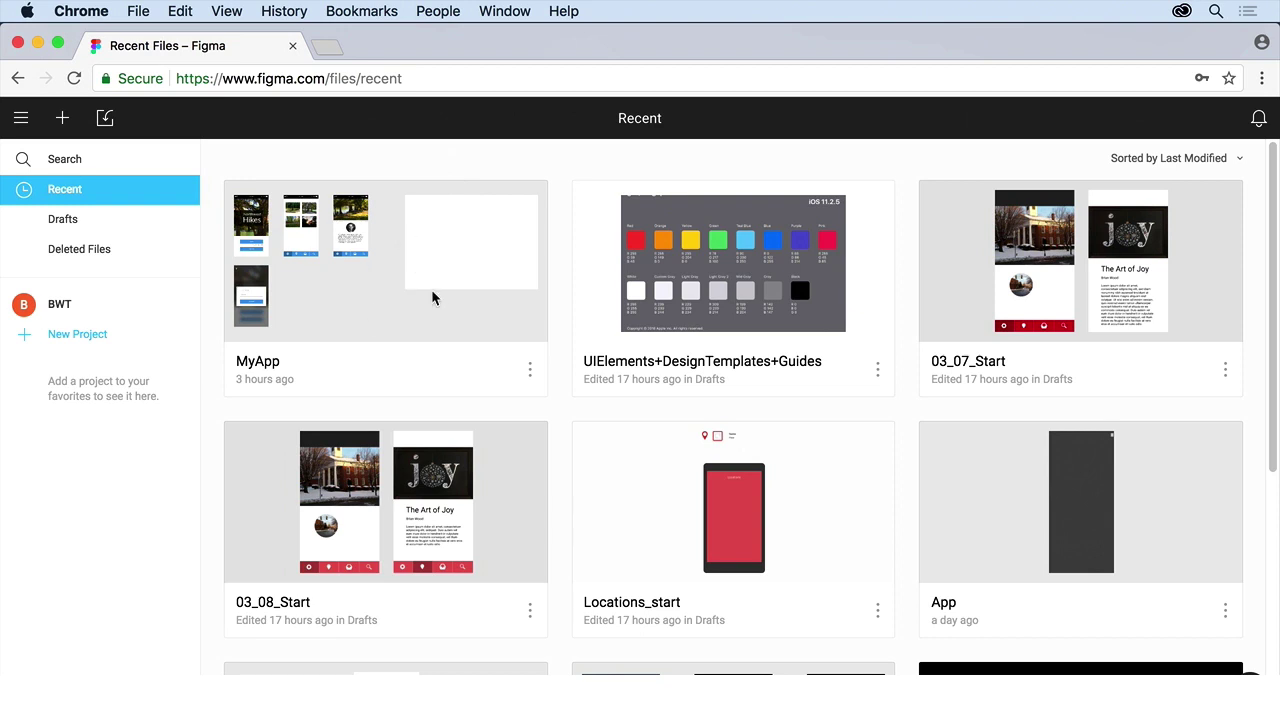
double_click(355, 293)
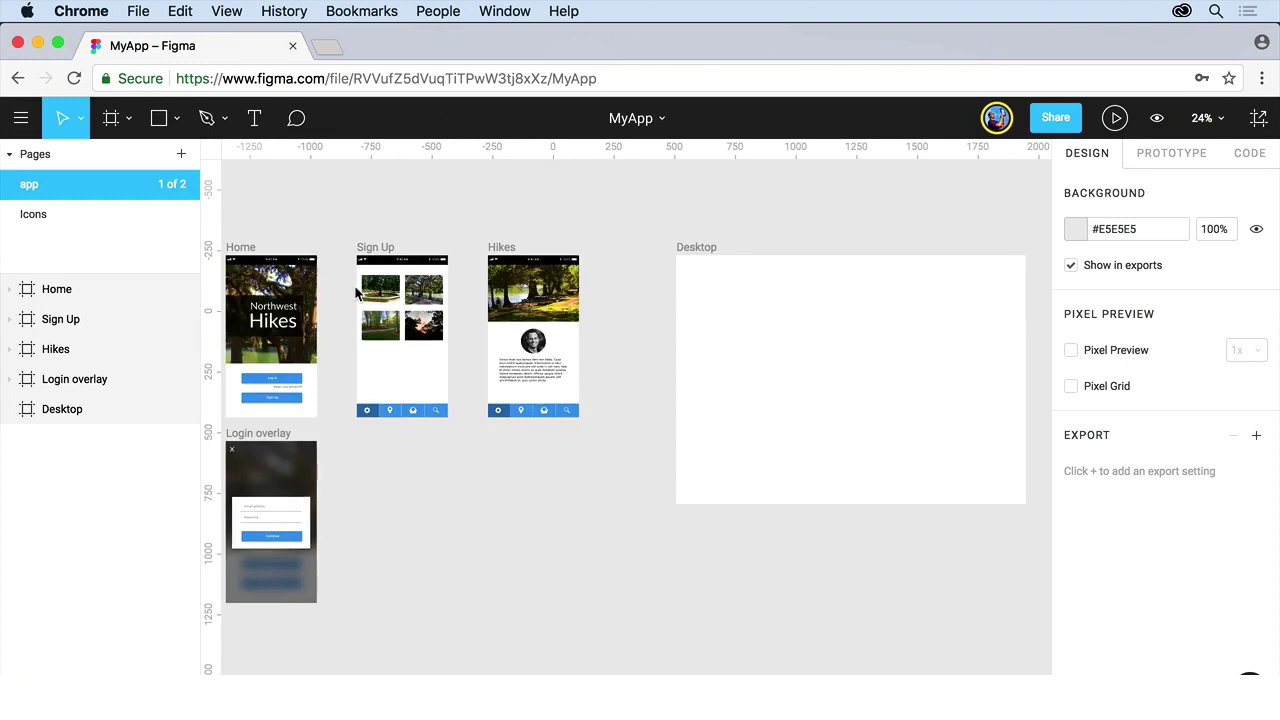
click(378, 248)
click(16, 122)
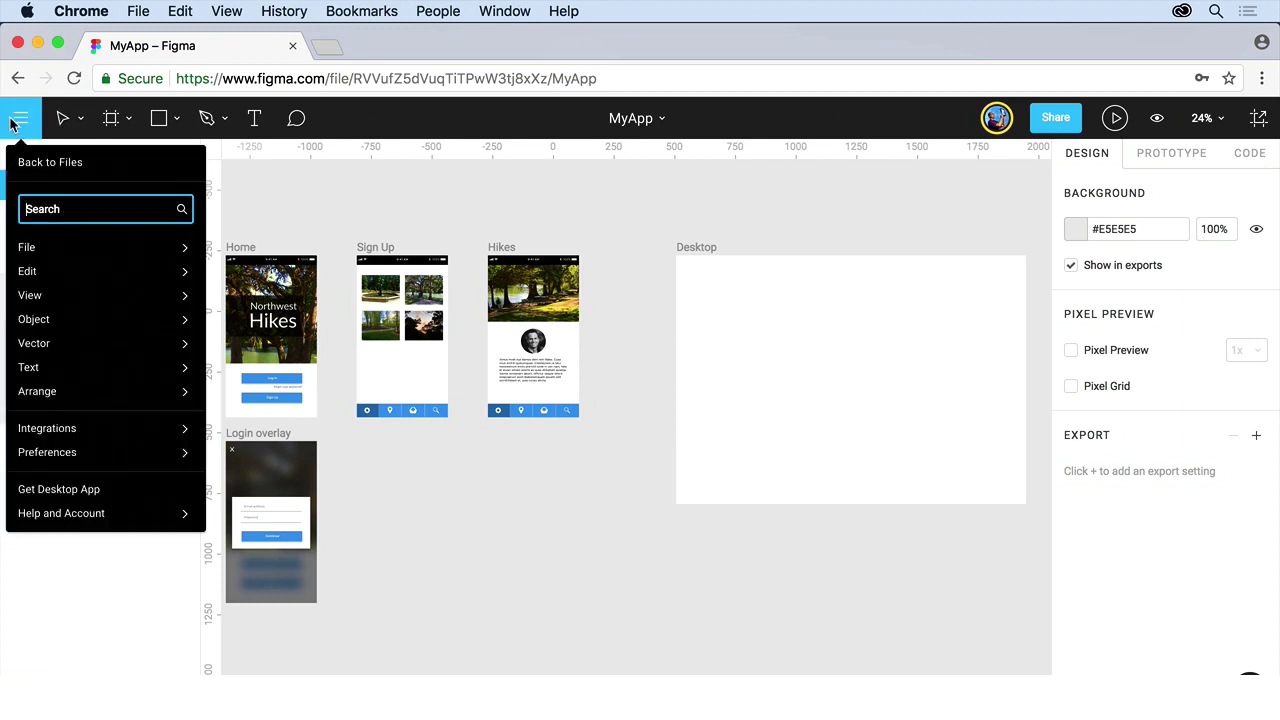
click(36, 167)
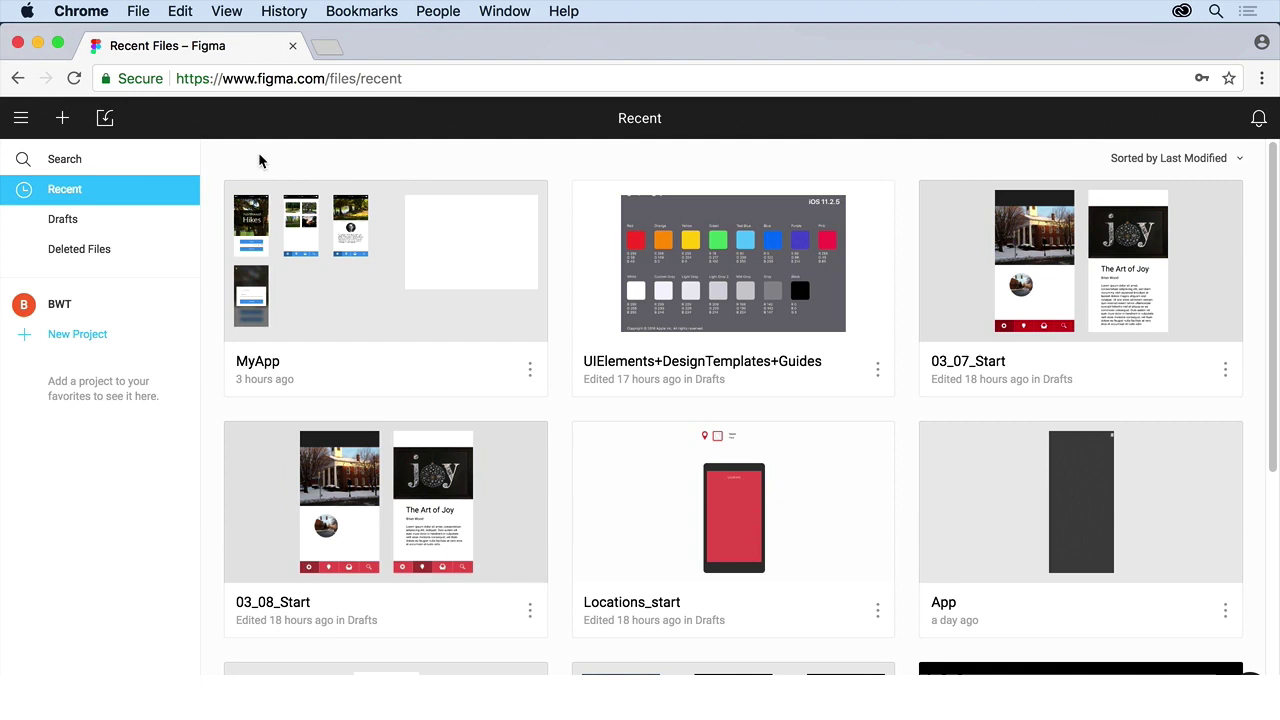
Go to Account Settings and scroll down to the local fonts installer download
click(24, 122)
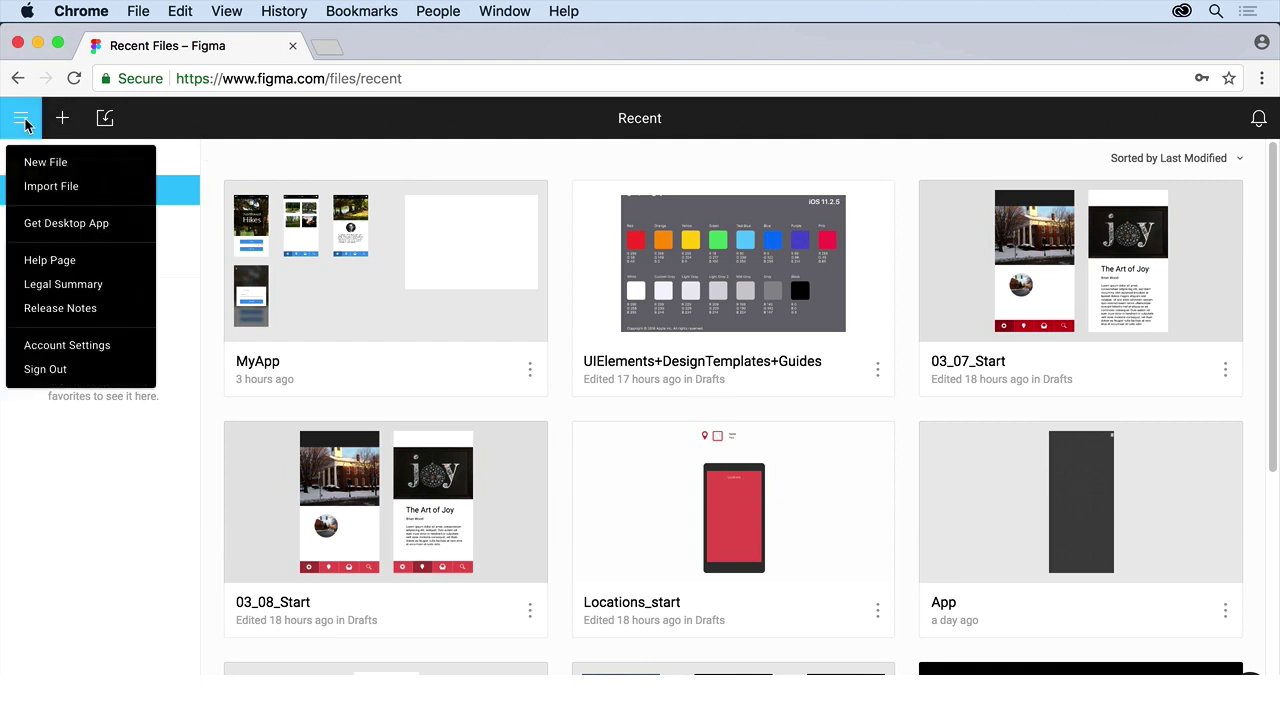
click(66, 347)
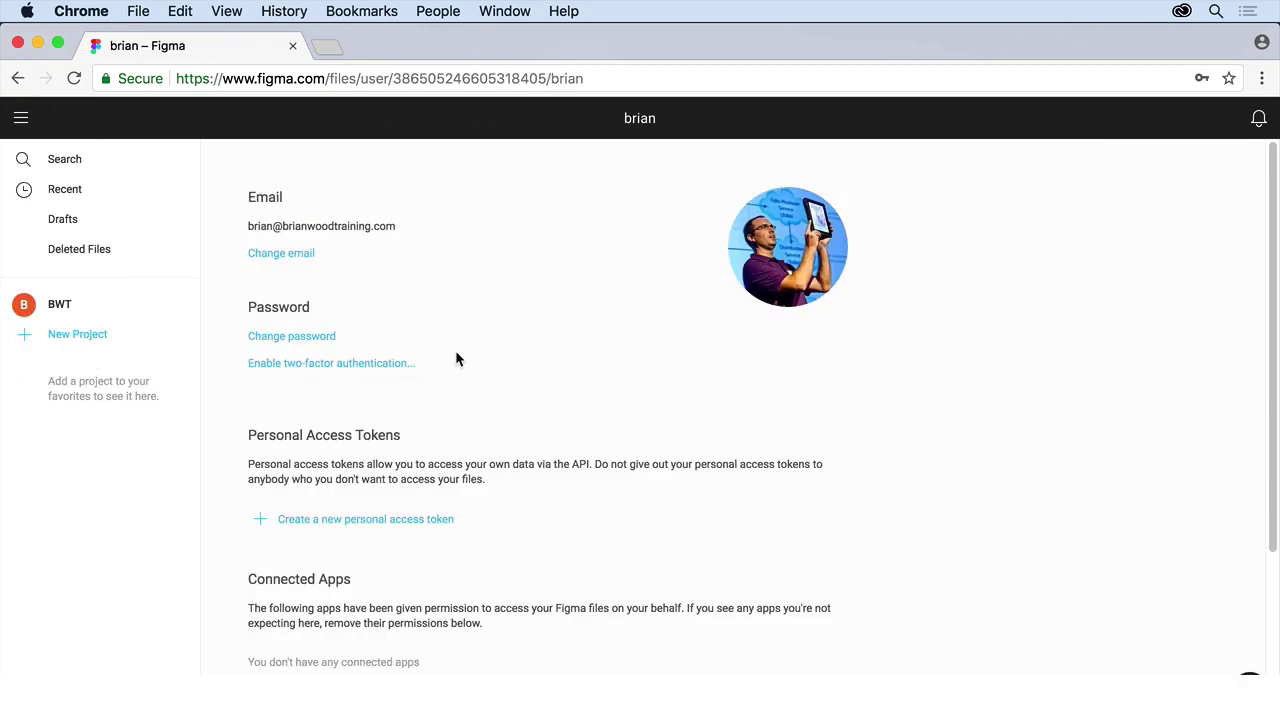
scroll(456, 360, down, 5)
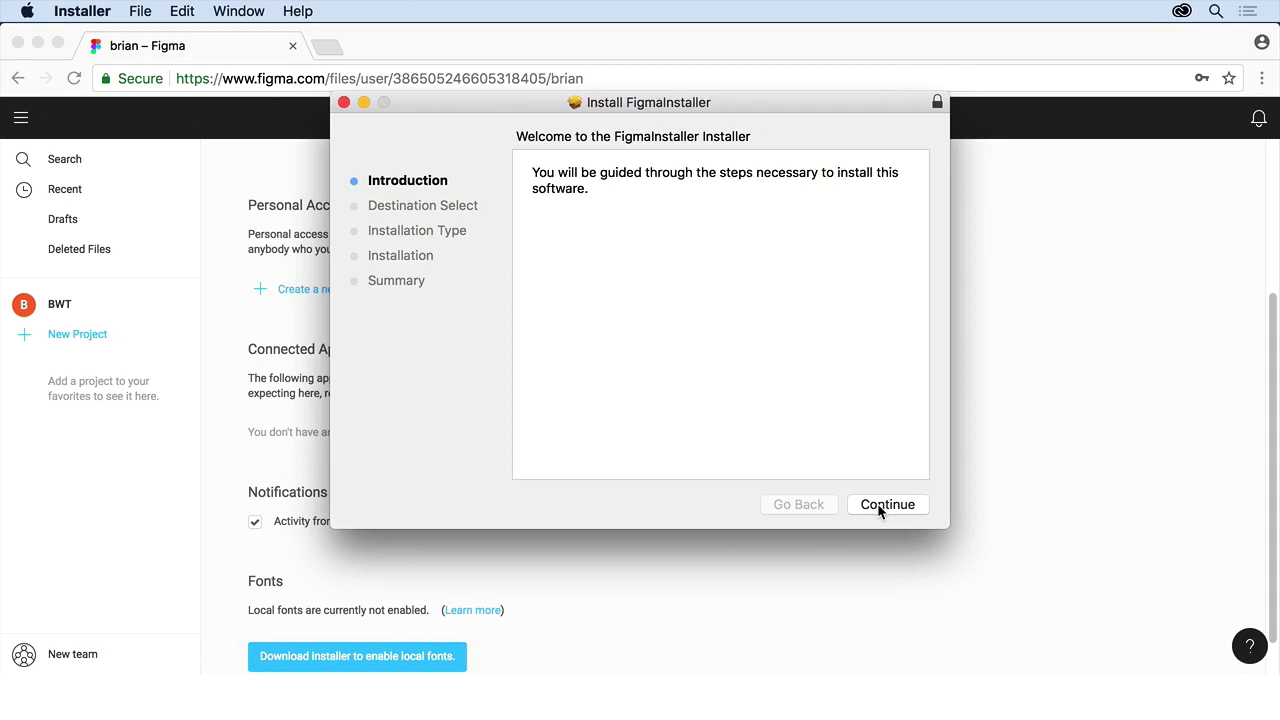
Install Figma's local fonts helper with the account password, then trash the installer package
click(880, 508)
click(880, 508)
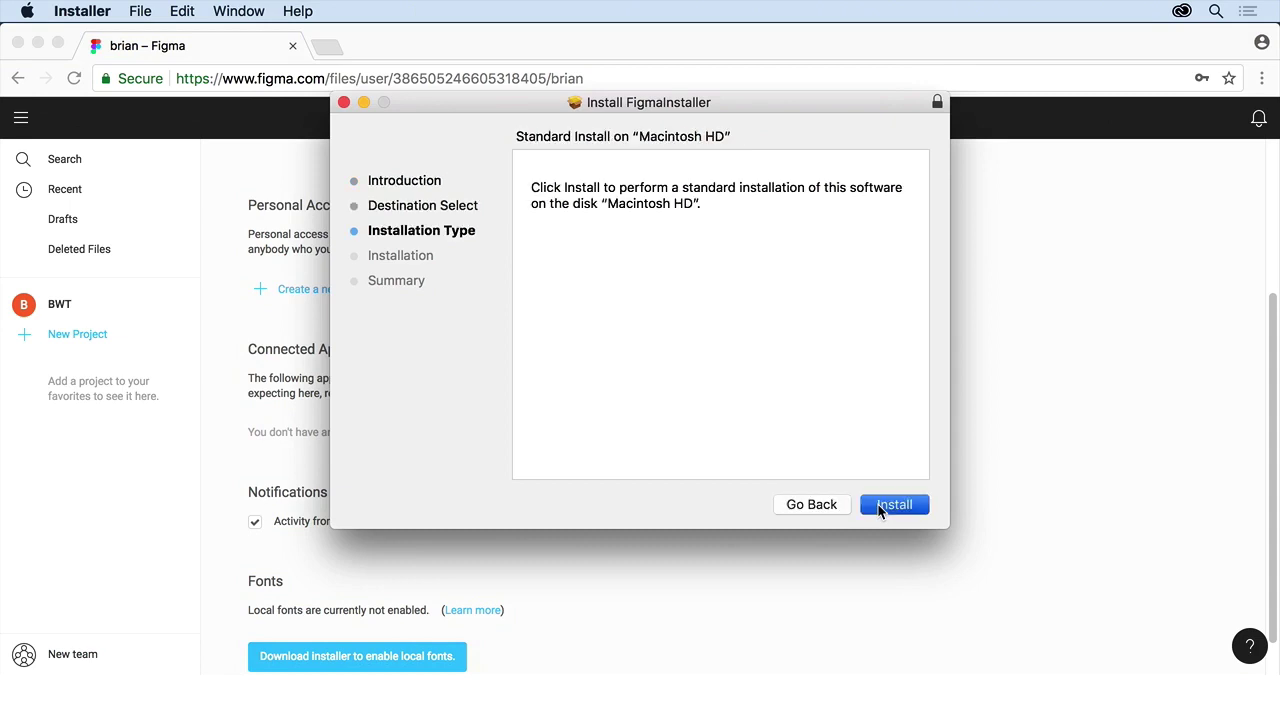
click(706, 278)
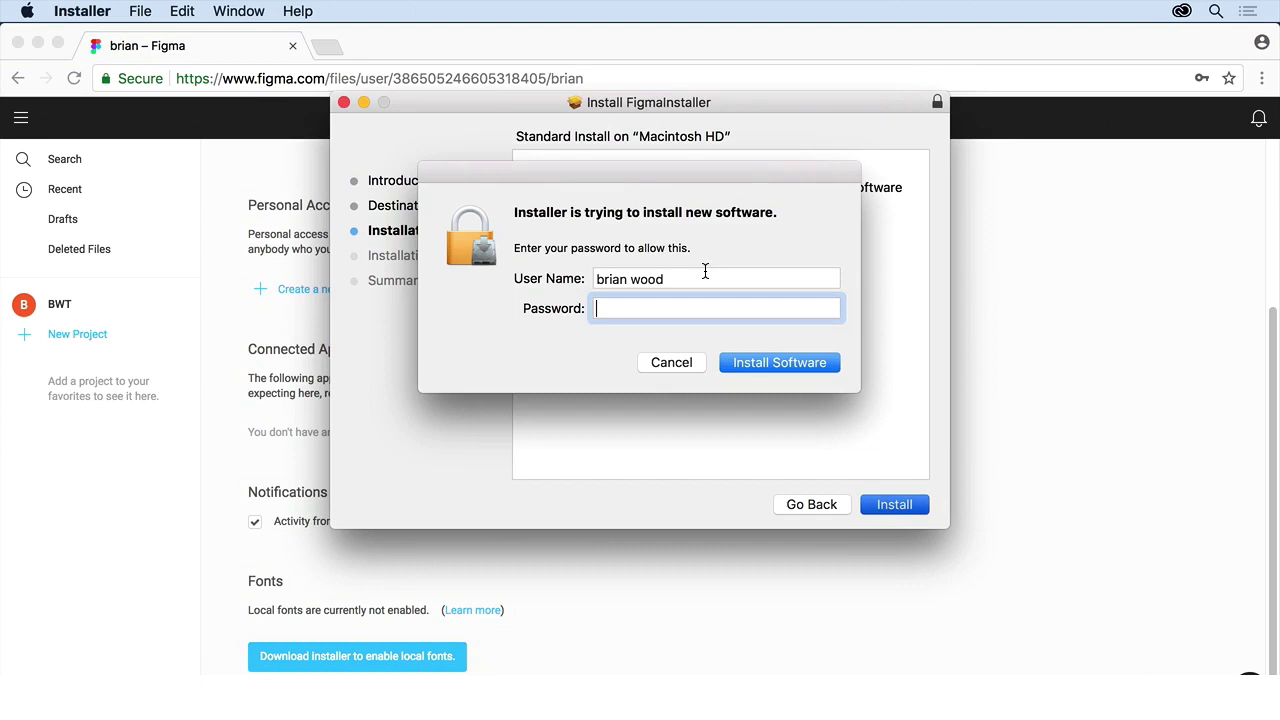
text(*******)
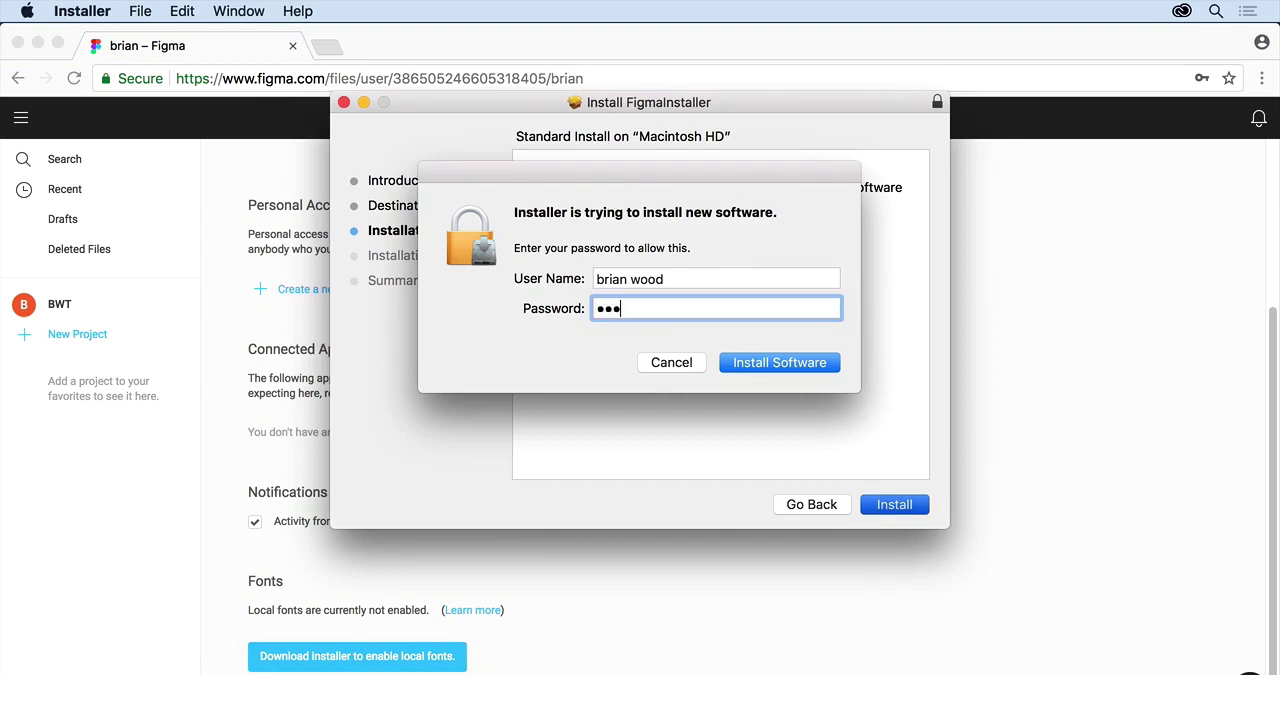
text(****)
key(Return)
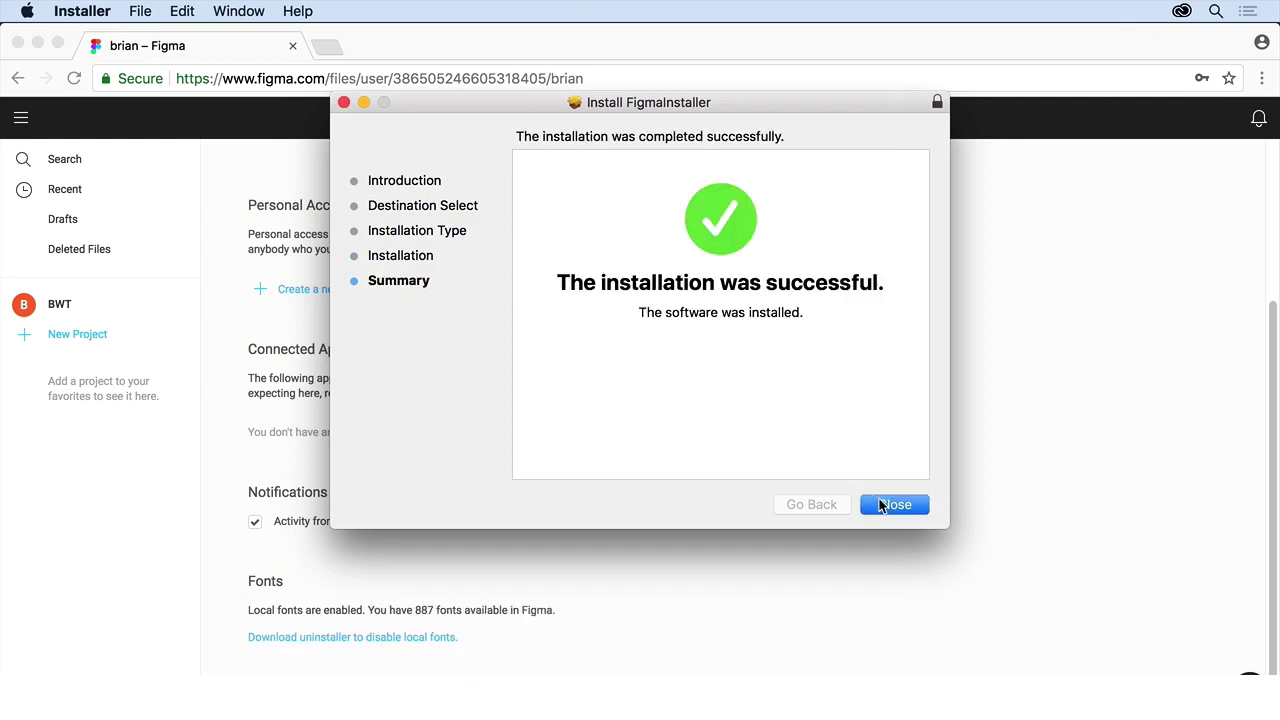
click(884, 505)
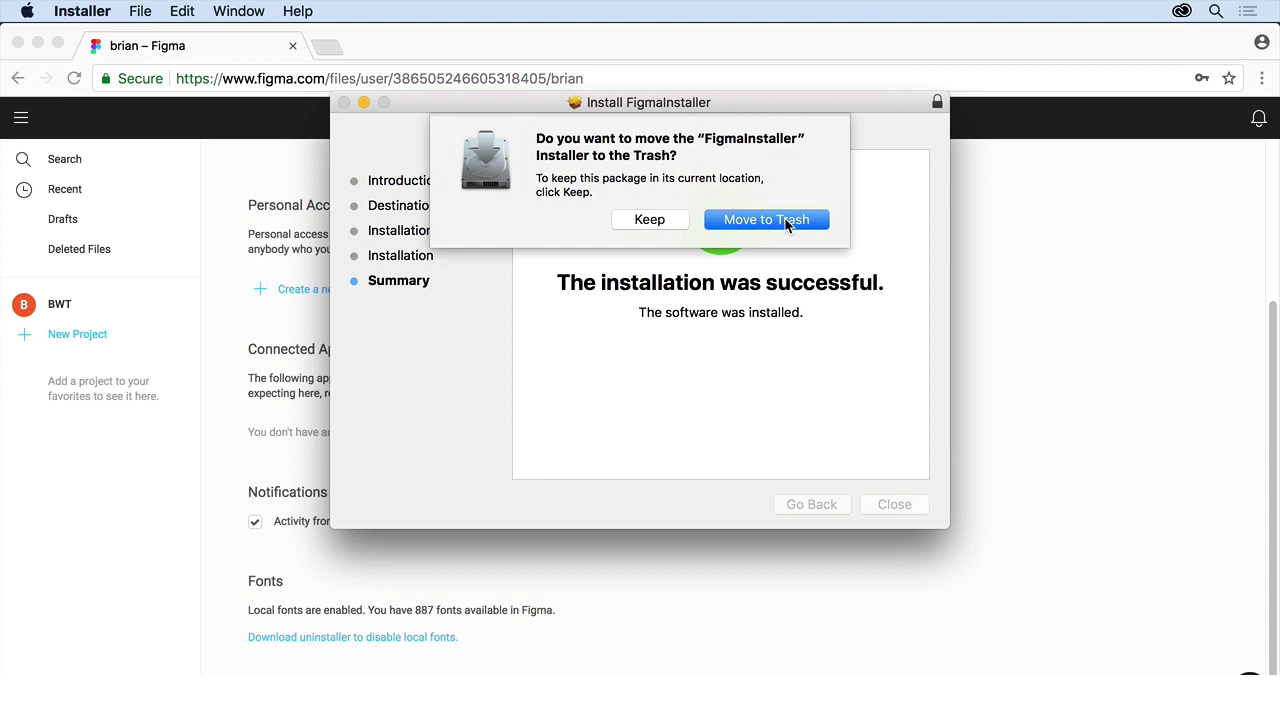
click(786, 220)
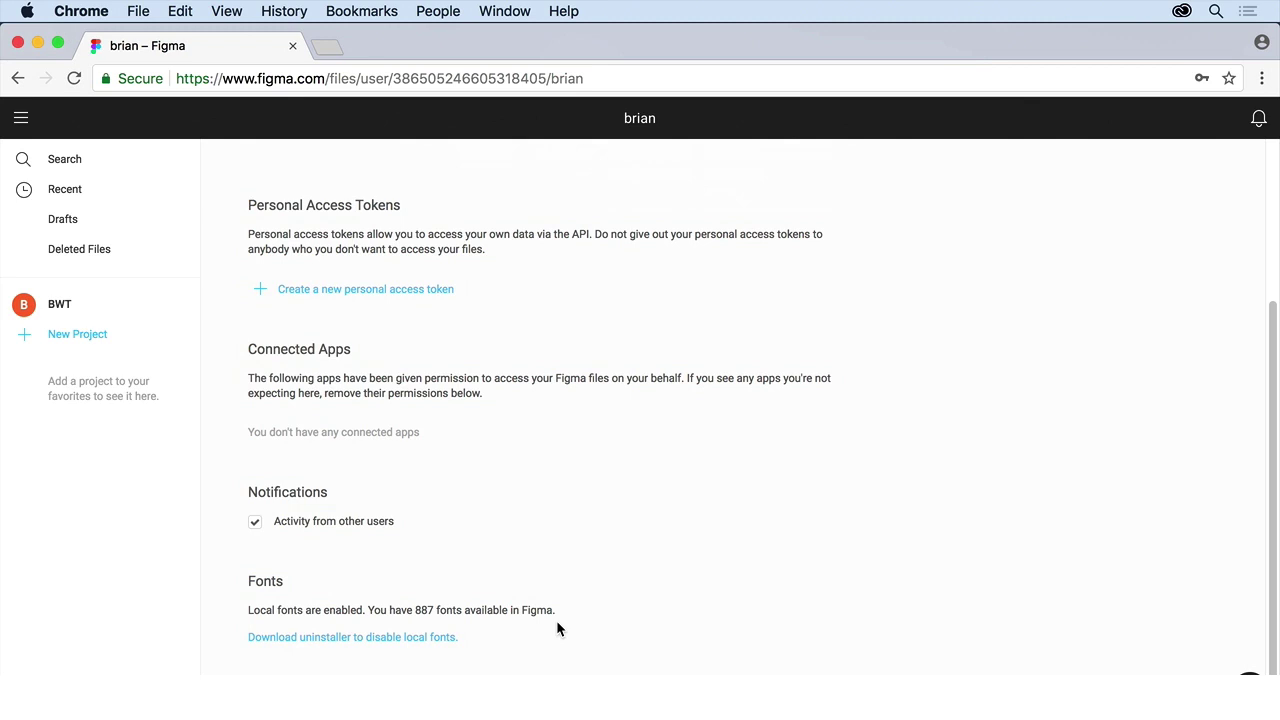
Show the Recent files list and bring up the main menu
click(76, 191)
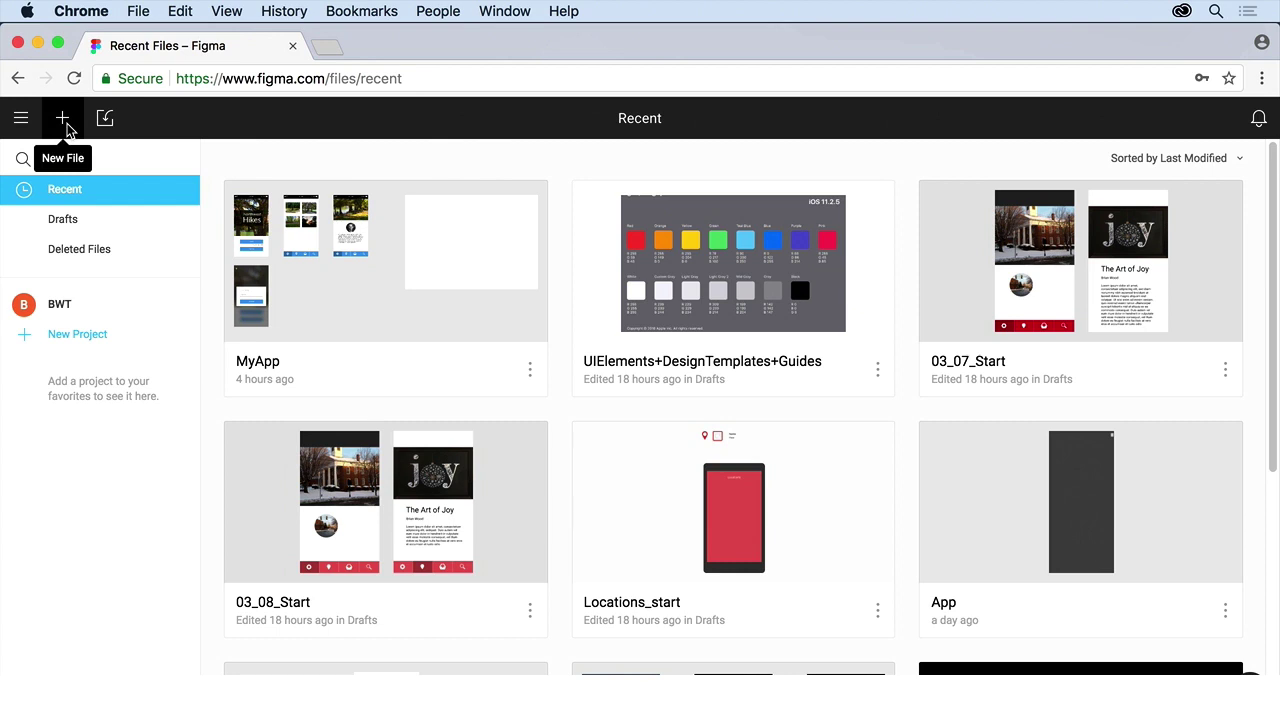
click(24, 124)
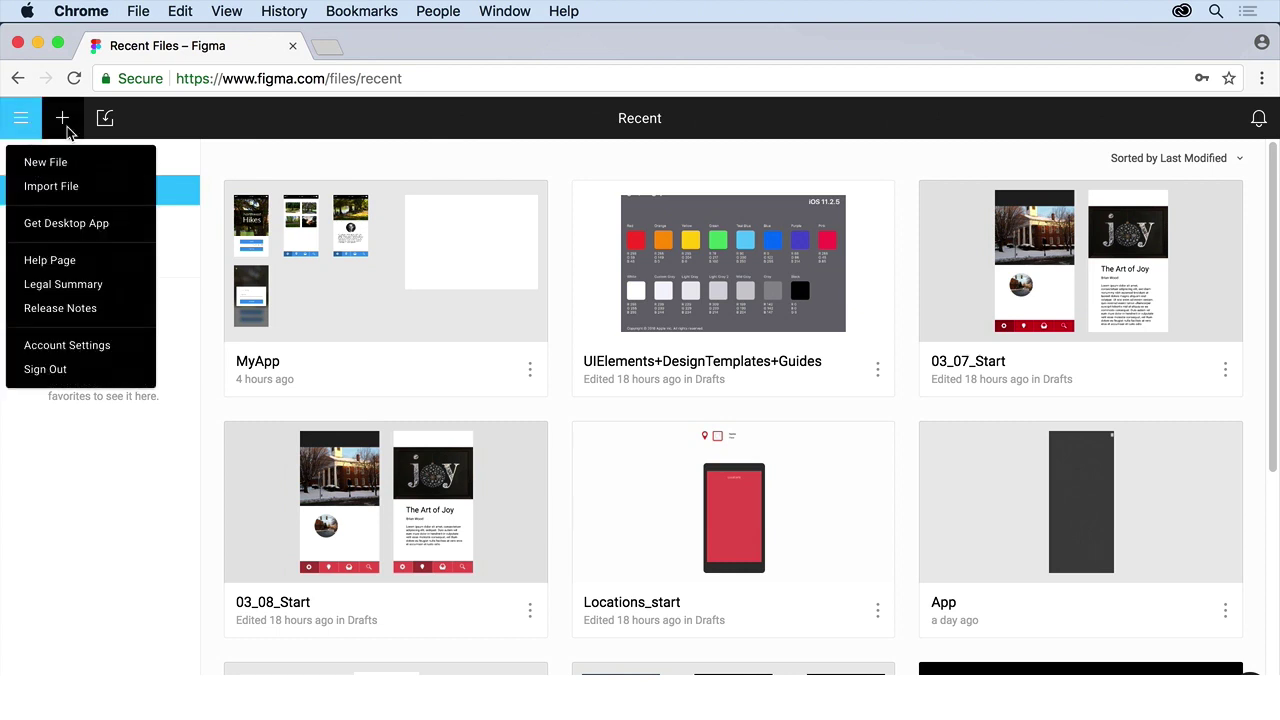
Create a blank Untitled design file and view its Components and Team Library panels
click(64, 124)
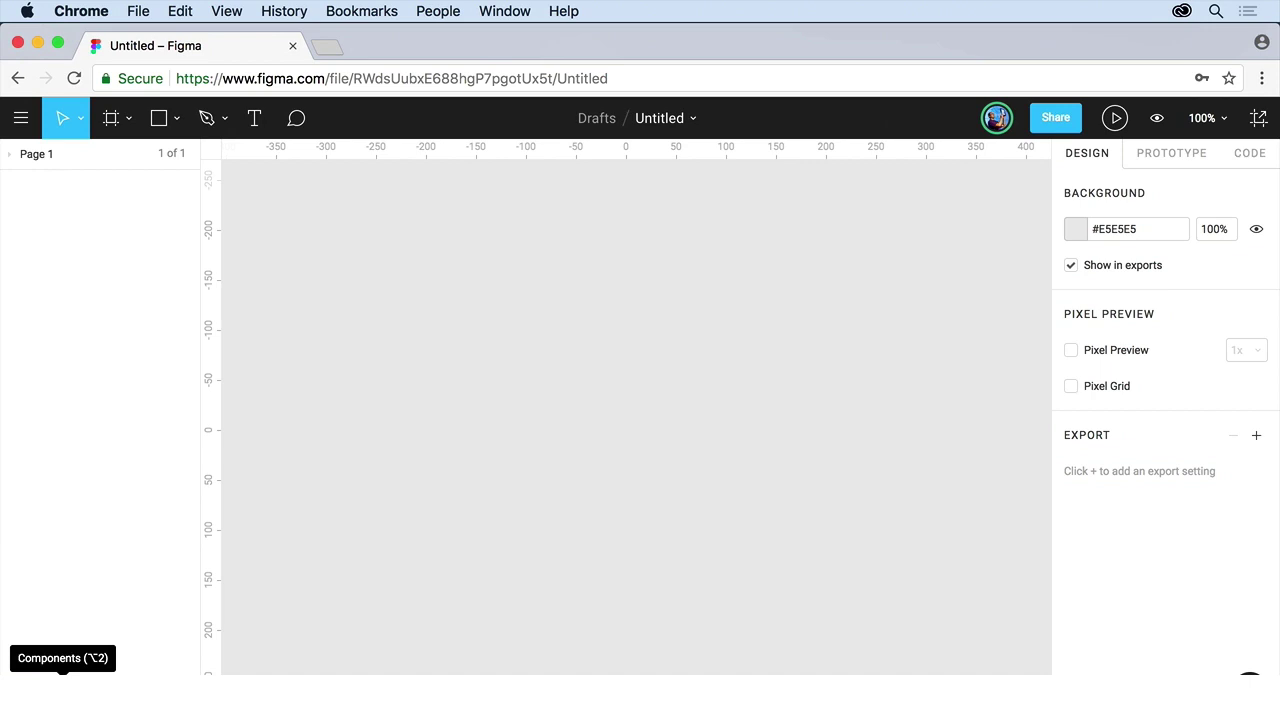
click(62, 690)
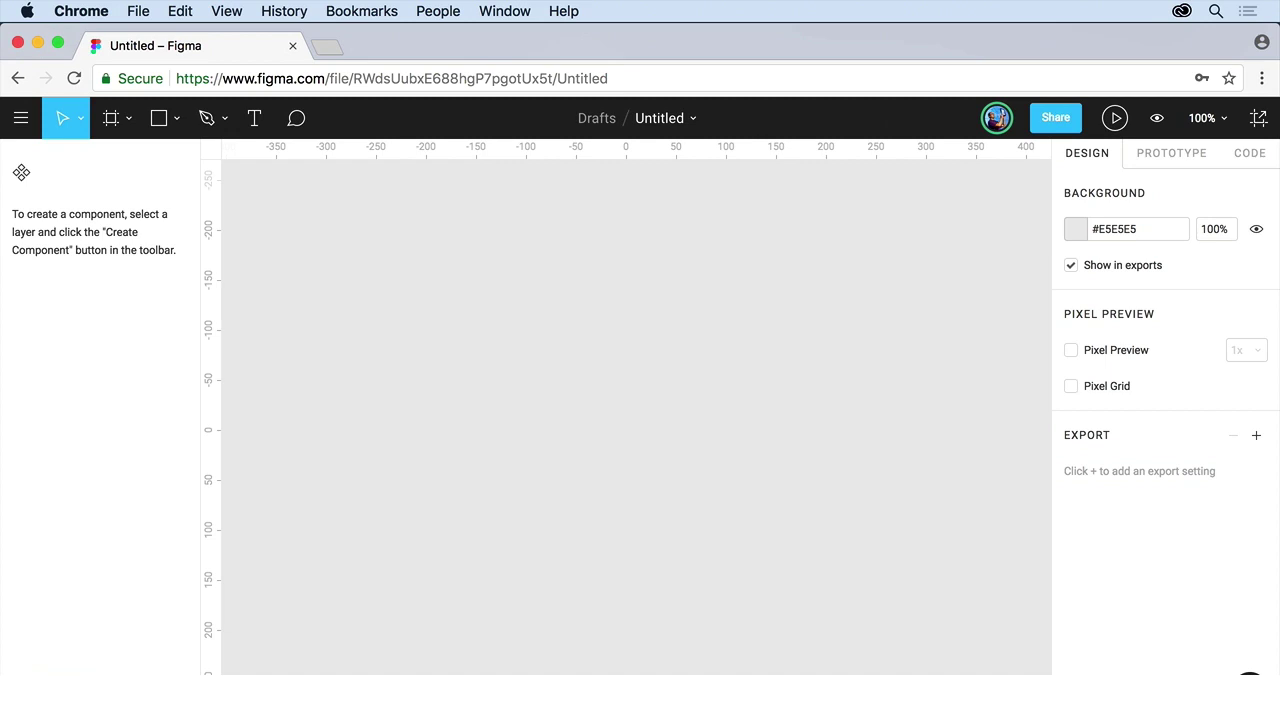
click(104, 690)
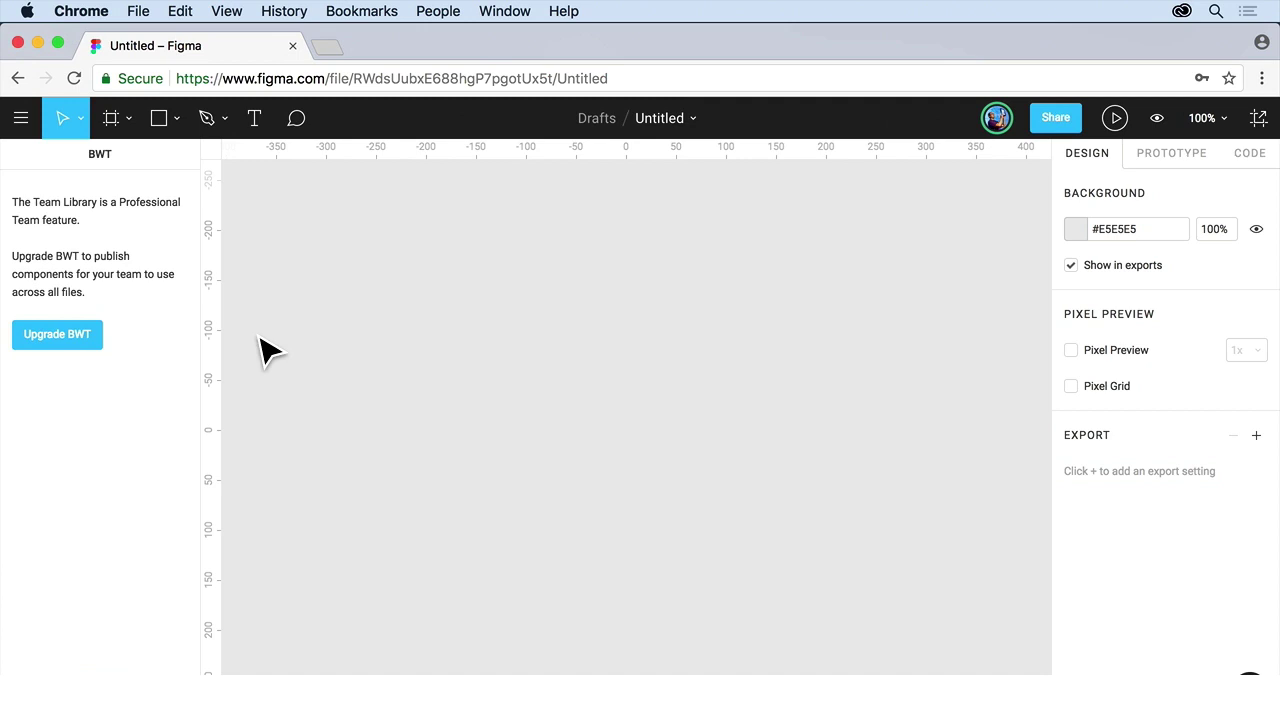
click(20, 121)
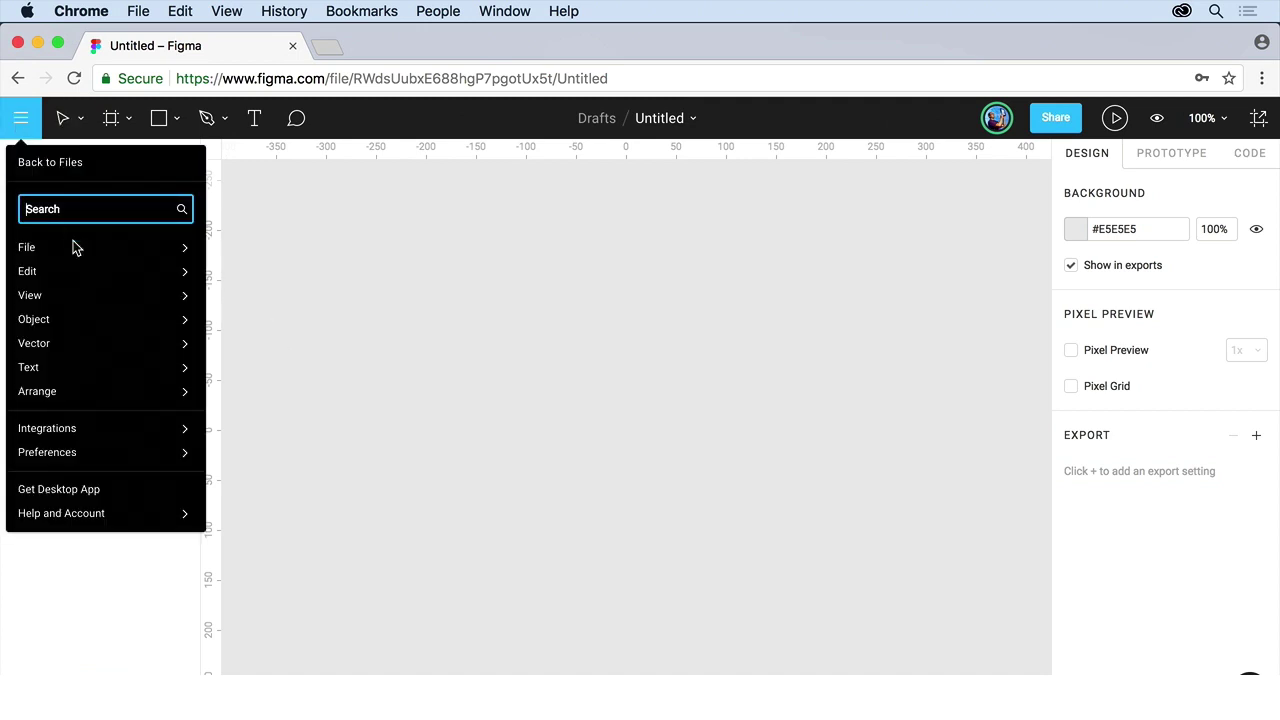
mouse_move(77, 250)
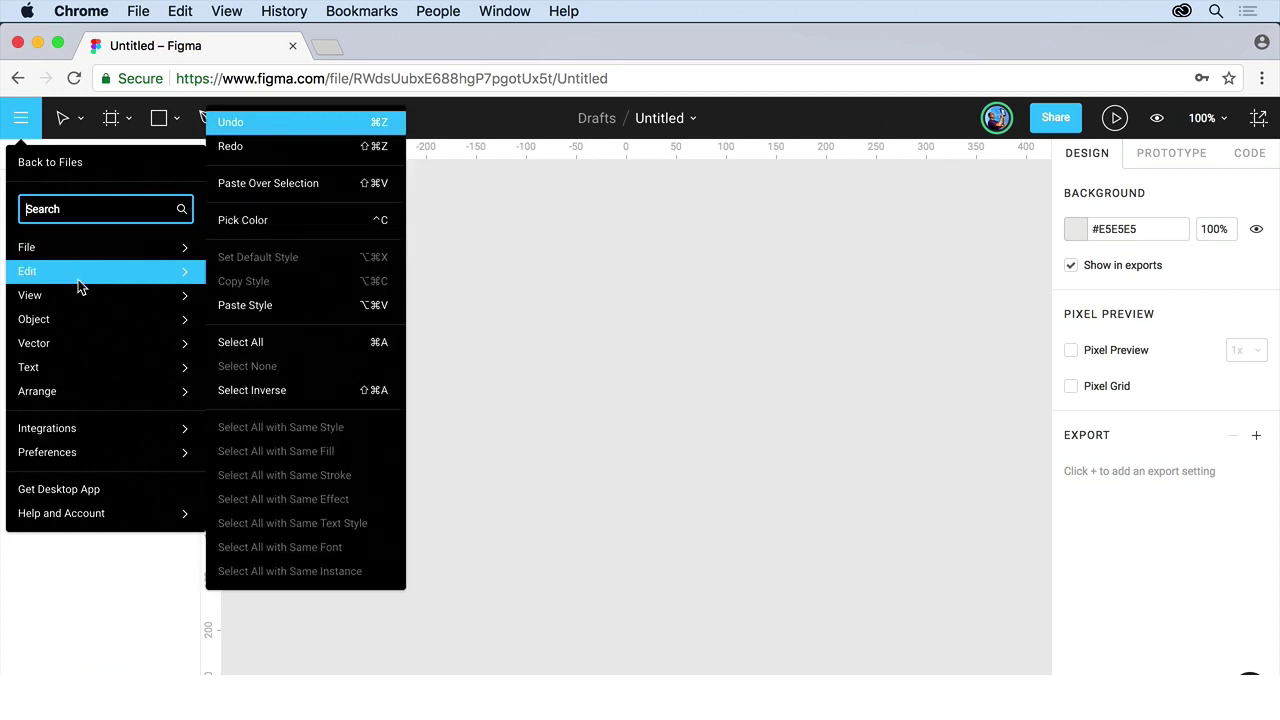
mouse_move(76, 290)
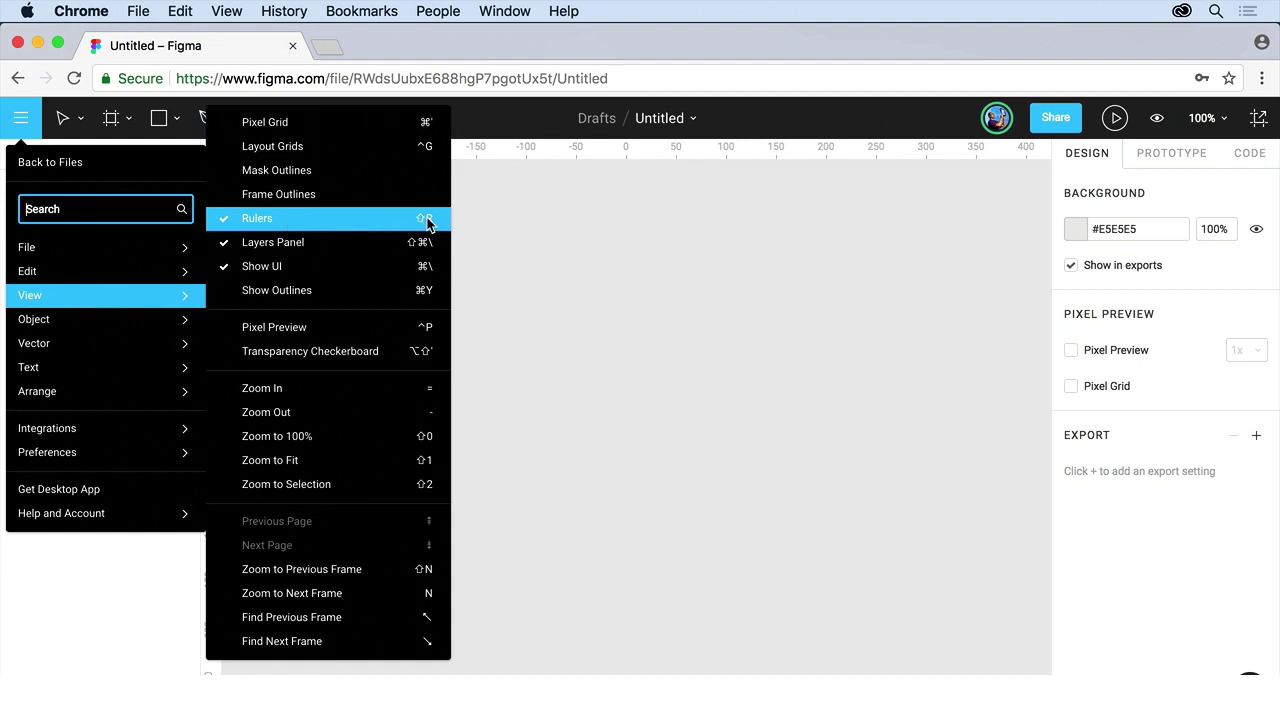
click(617, 256)
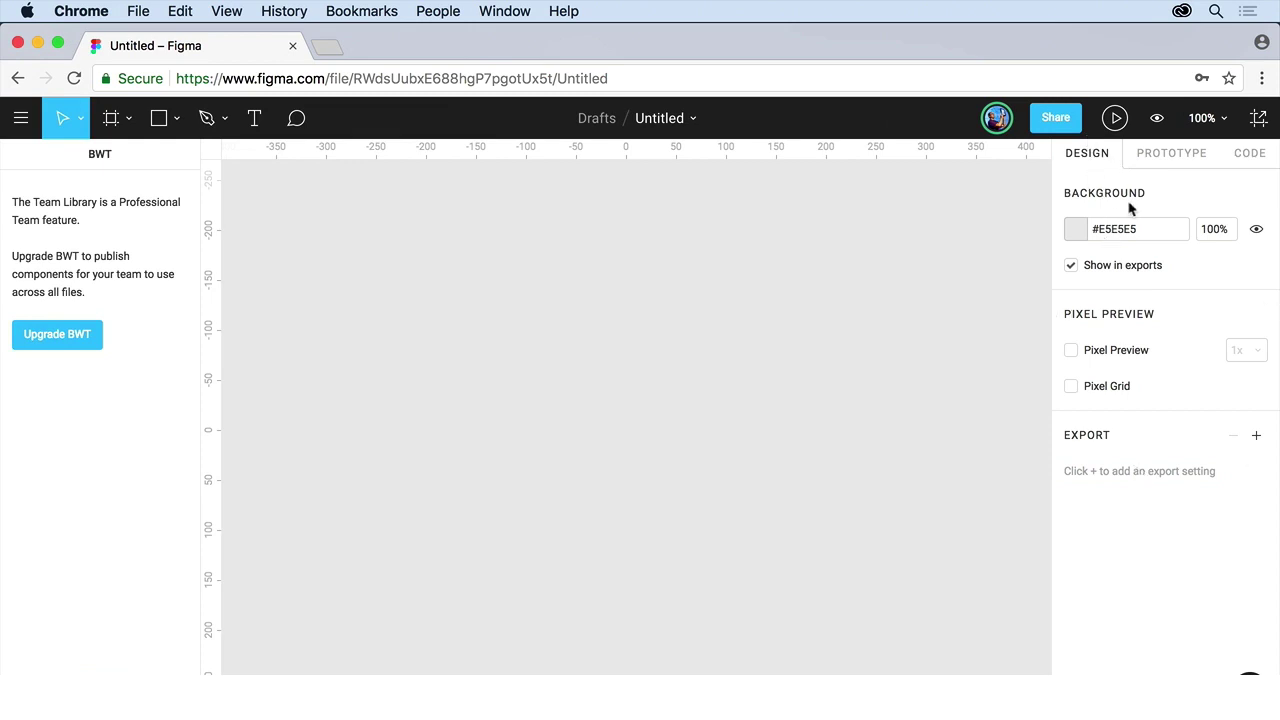
Set the canvas background colour to light grey #ECEAEA
click(1075, 230)
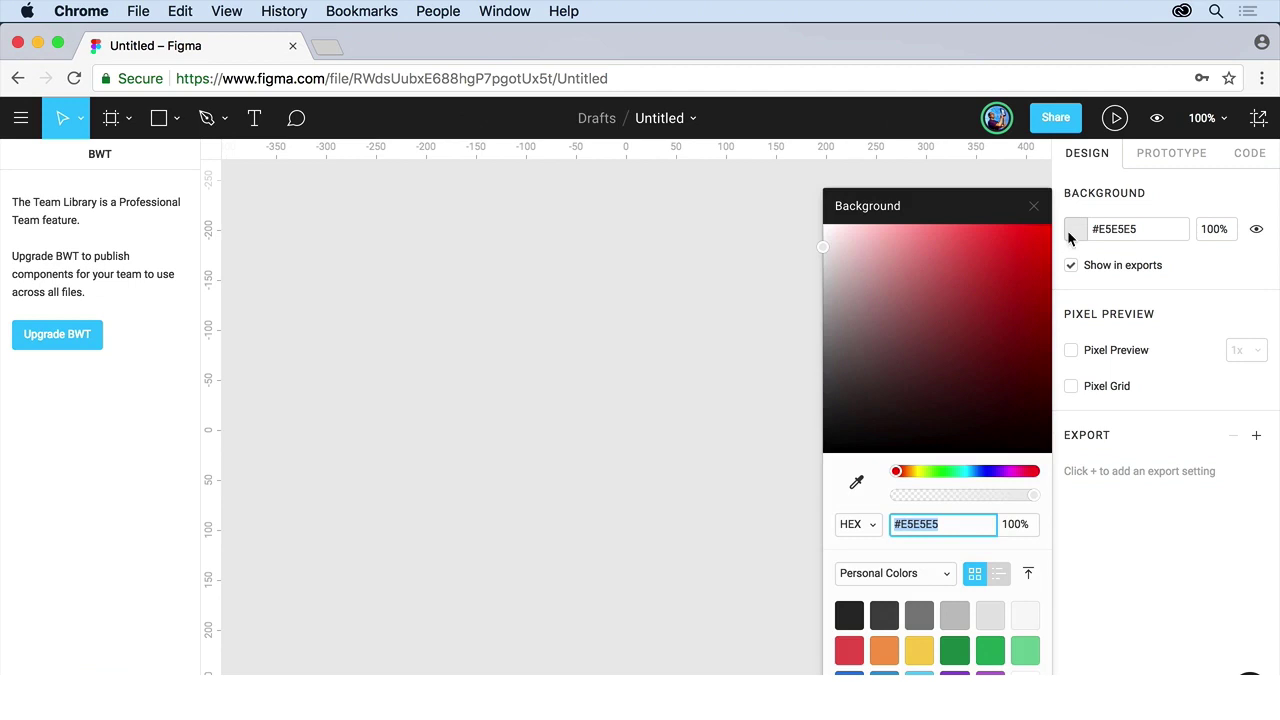
drag(880, 351, 824, 241)
click(1035, 208)
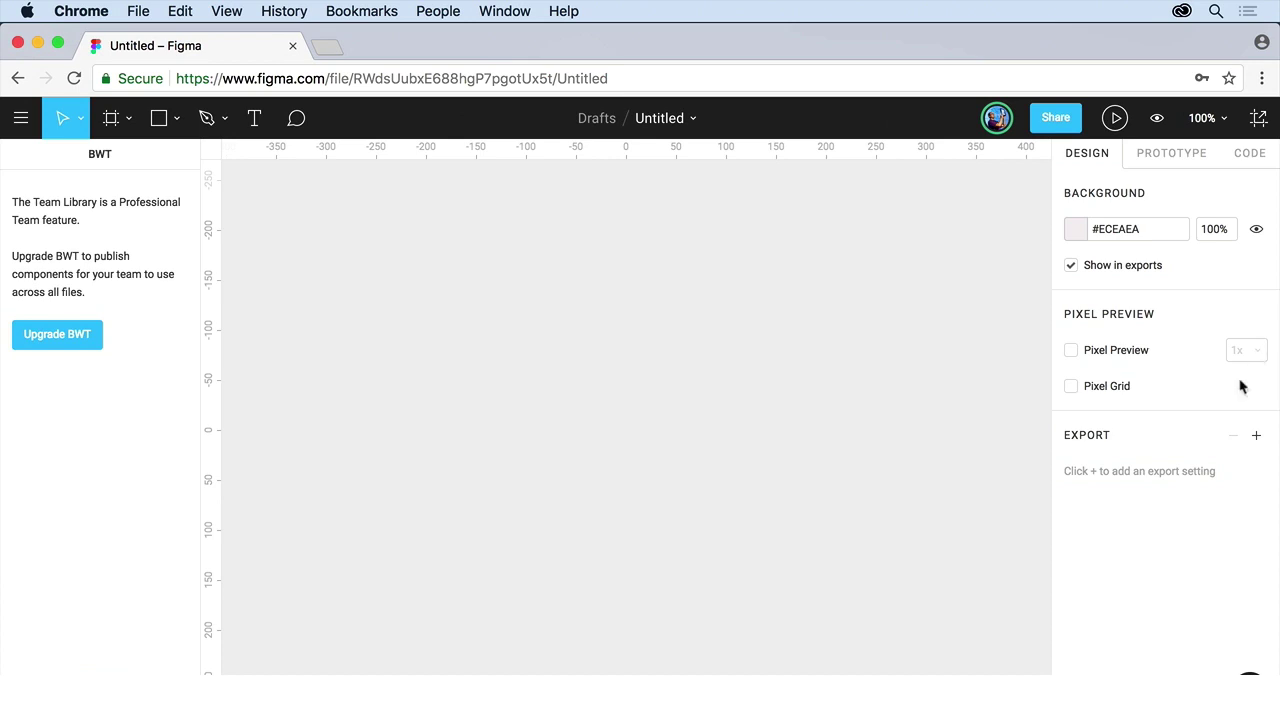
click(1071, 387)
Look at the Prototype and Code panels for the background, then go back to Design
click(1166, 157)
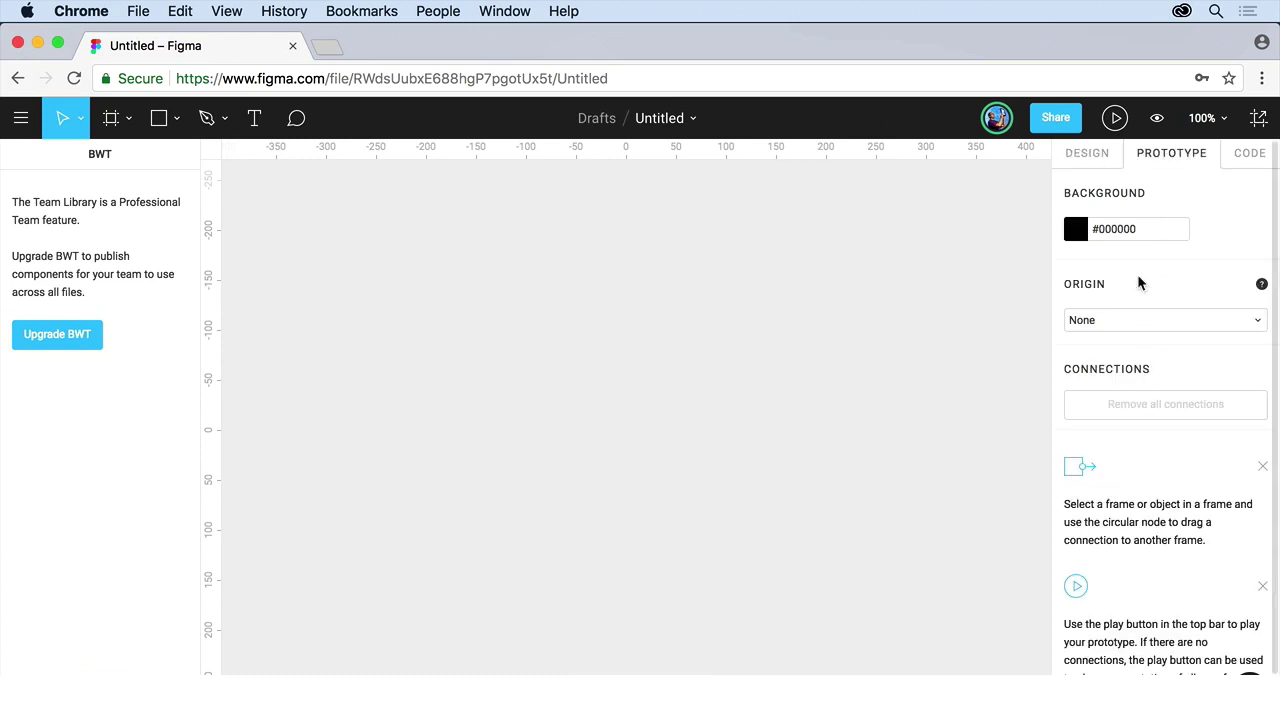
click(1250, 155)
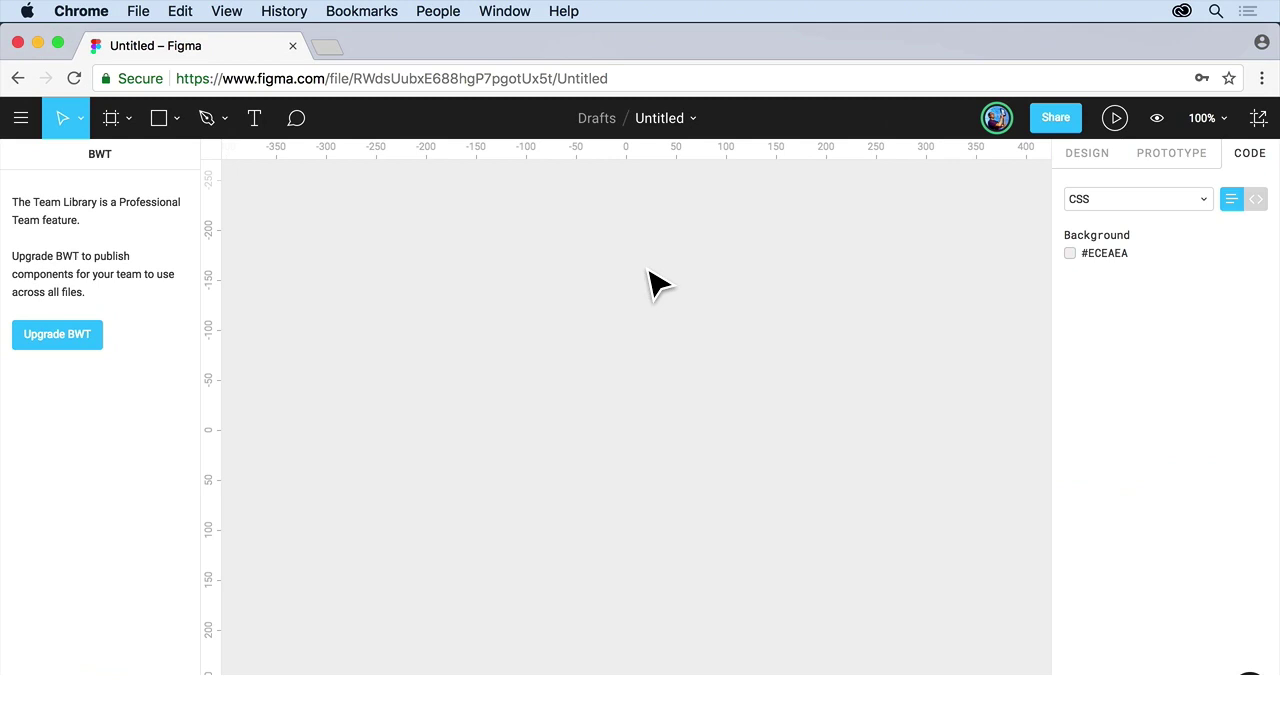
click(1094, 155)
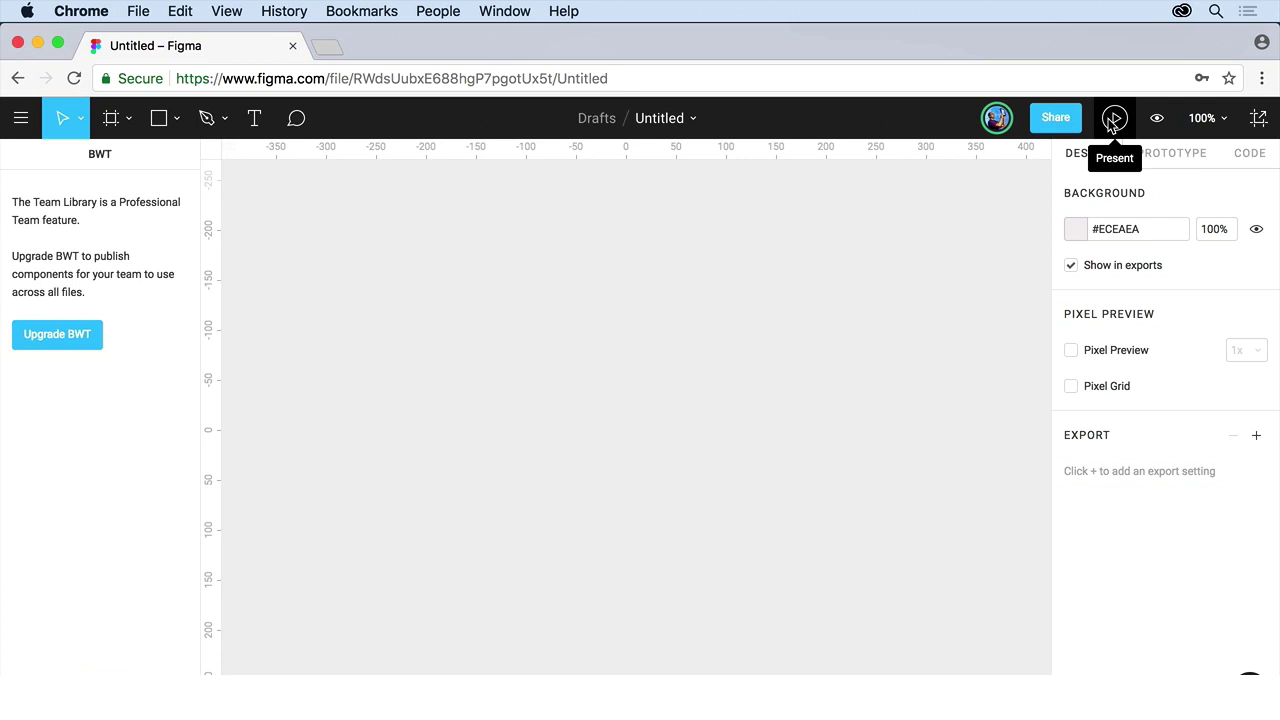
Check the View Settings menu, leaving Snap to Pixel Grid on
click(1163, 122)
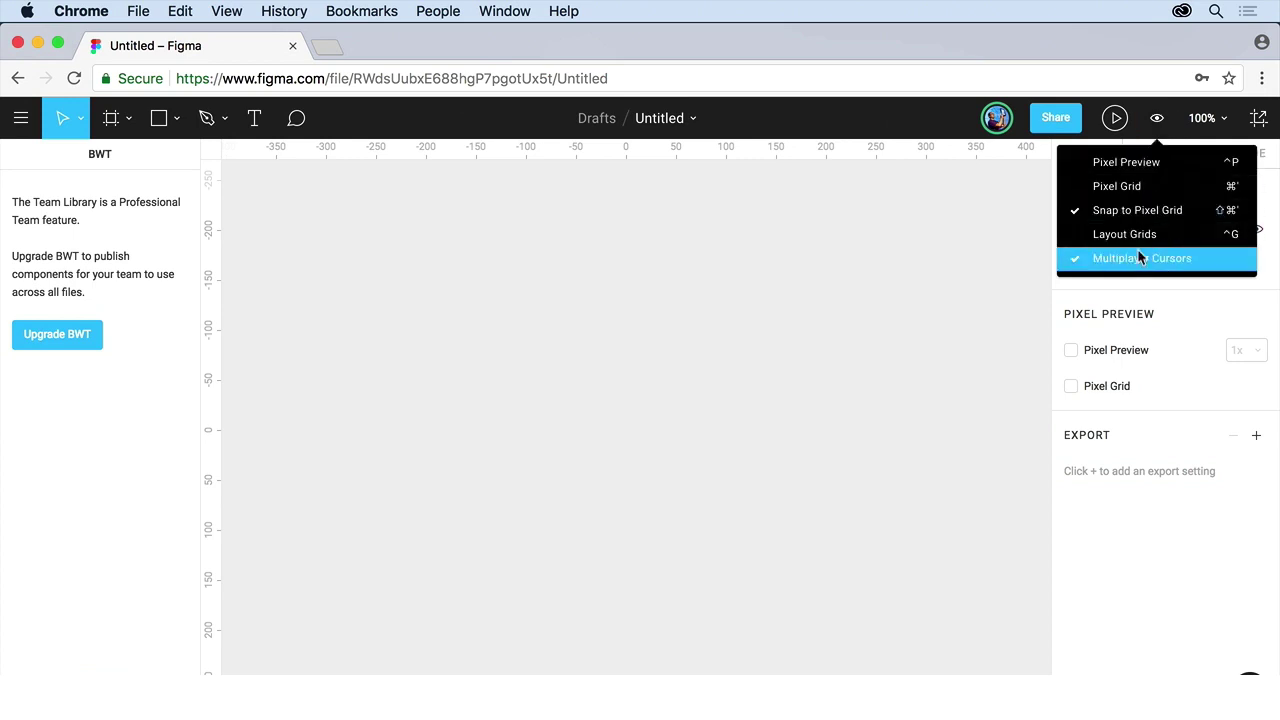
click(1157, 124)
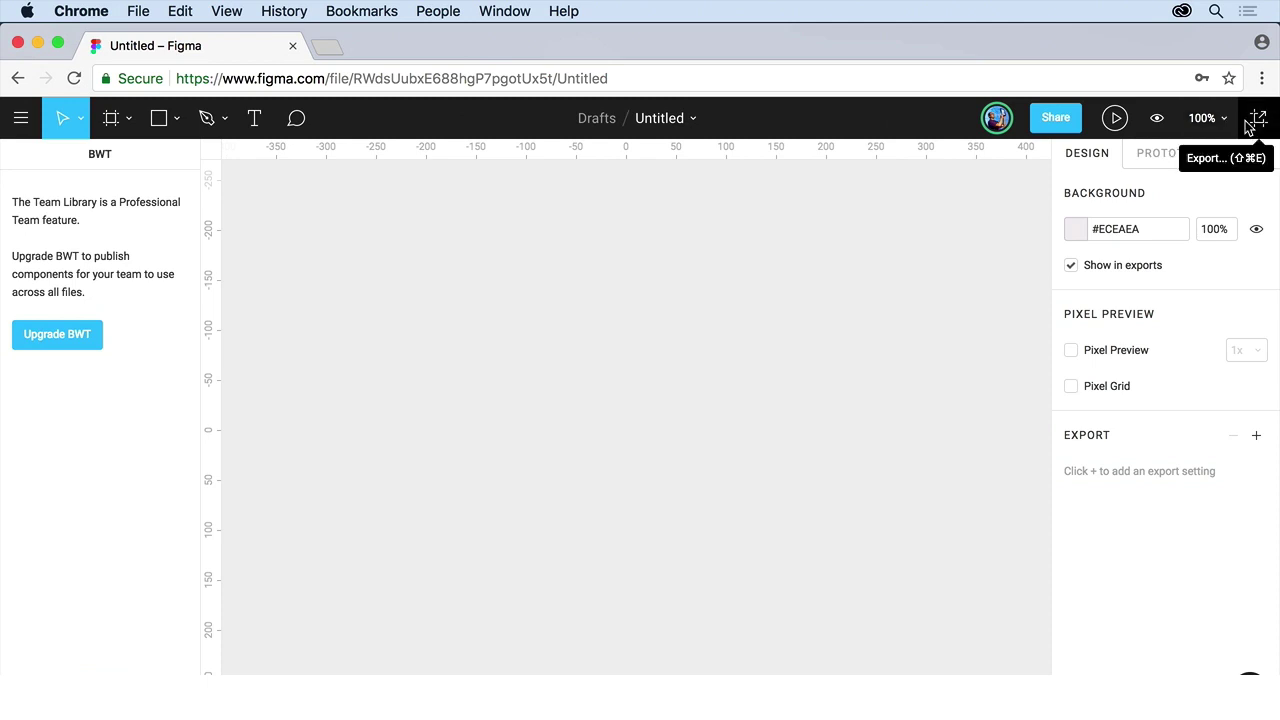
Change the file title from Untitled to 'MyTravelApp', correcting a typo along the way
click(694, 120)
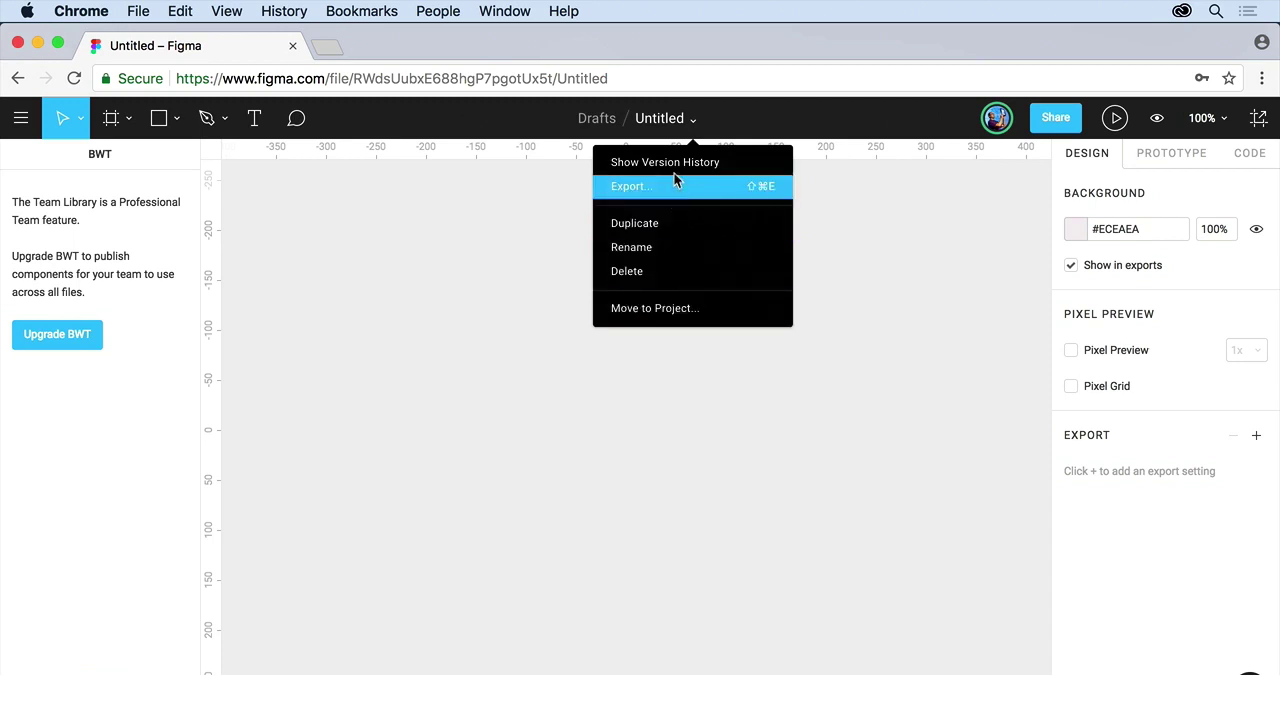
double_click(664, 118)
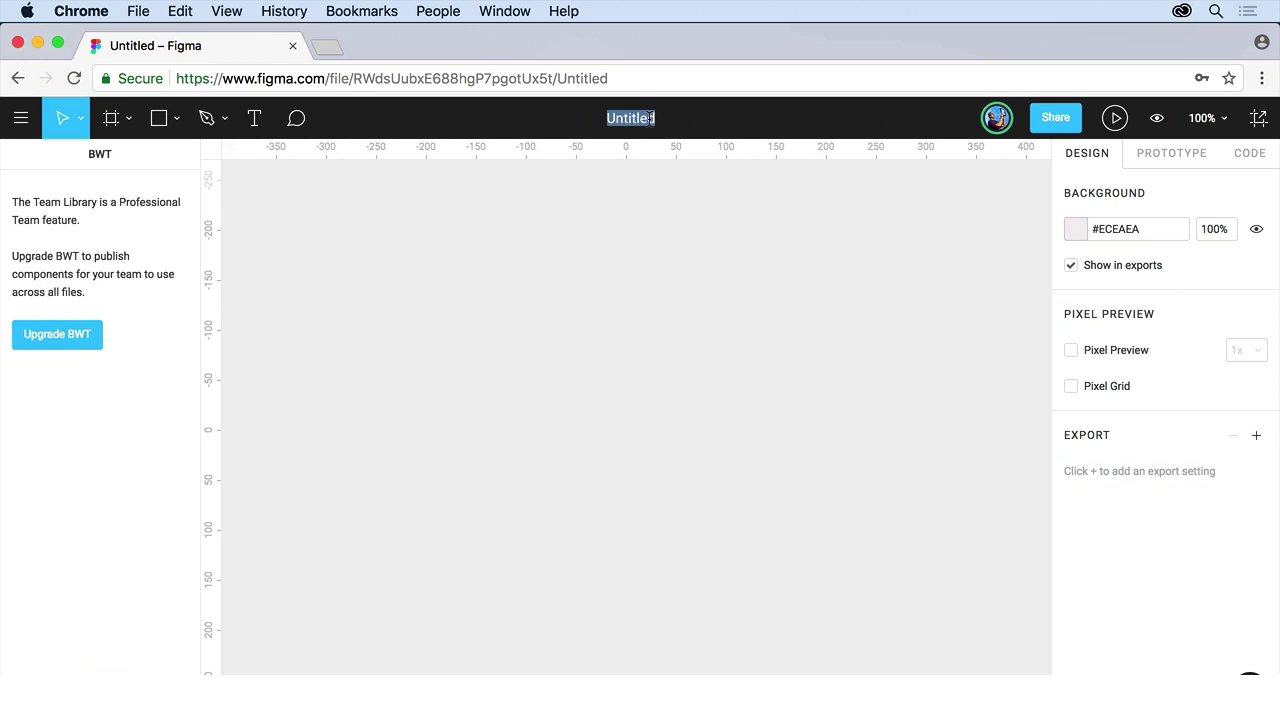
text(My)
text(Tresco)
key(BackSpace)
key(BackSpace)
key(BackSpace)
key(BackSpace)
text(avelApp)
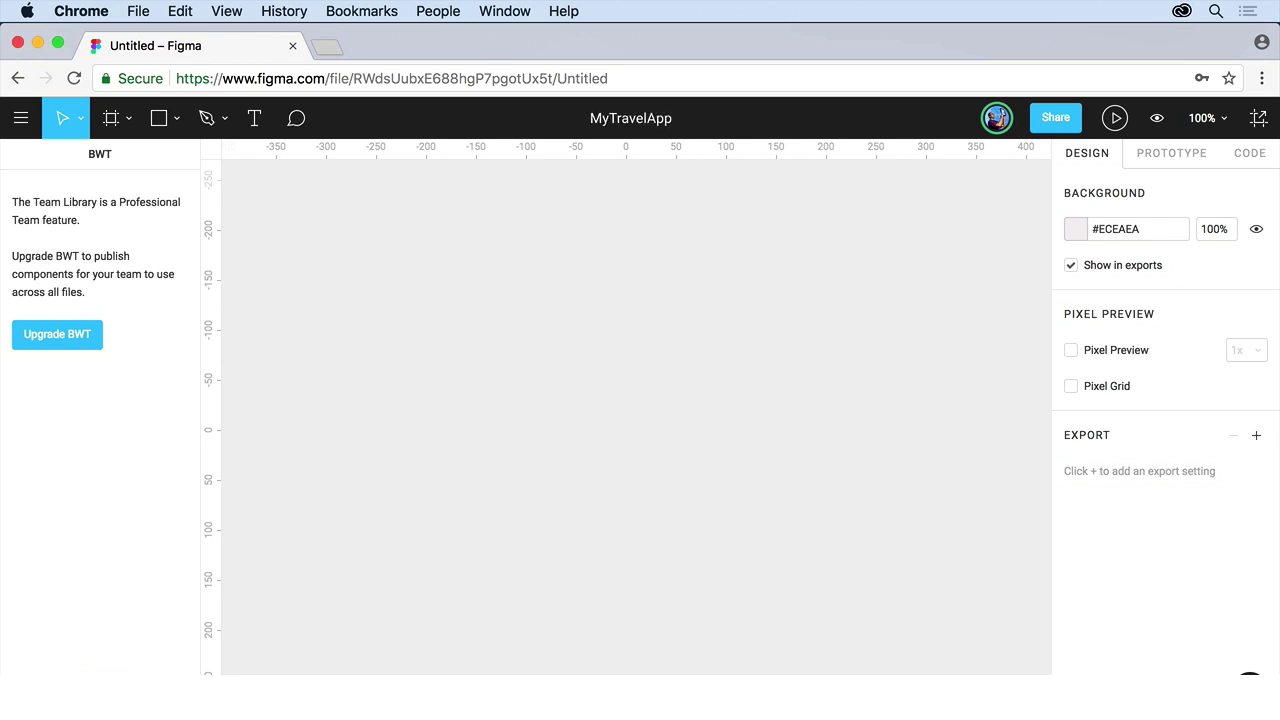
key(Return)
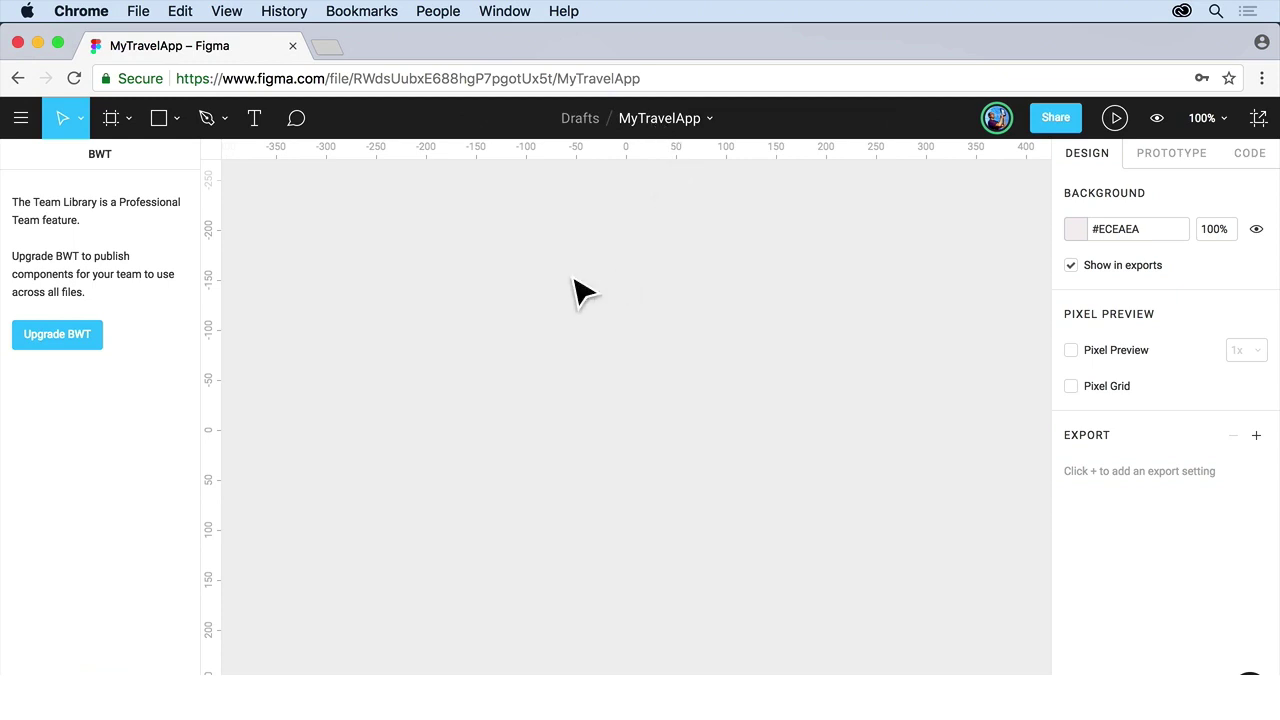
Go back to the file browser and show Recent files, with MyTravelApp listed first
click(17, 121)
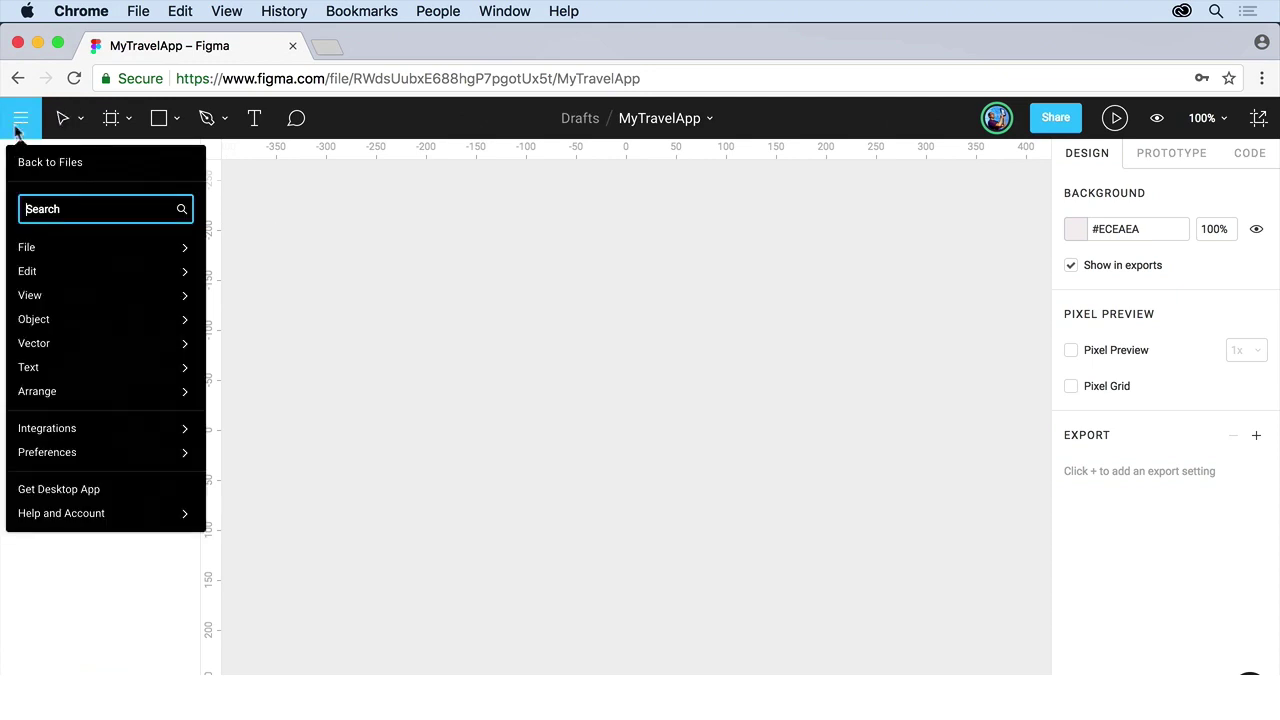
click(70, 163)
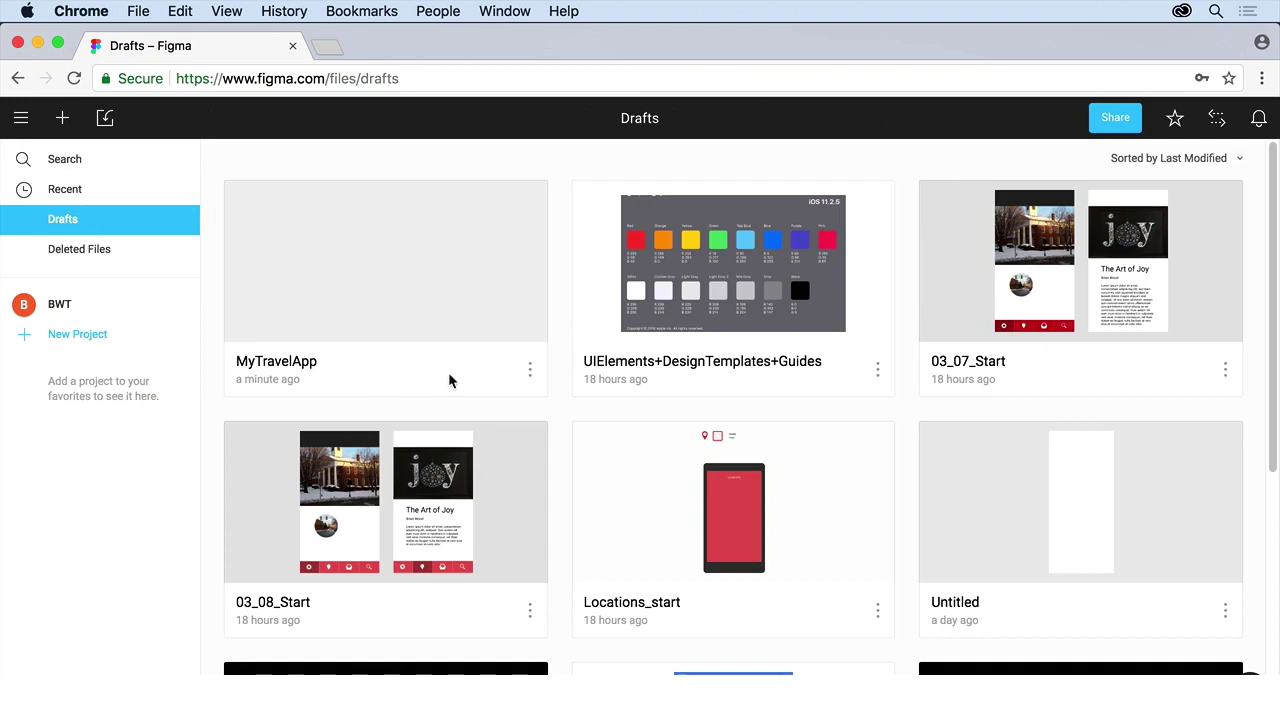
click(80, 195)
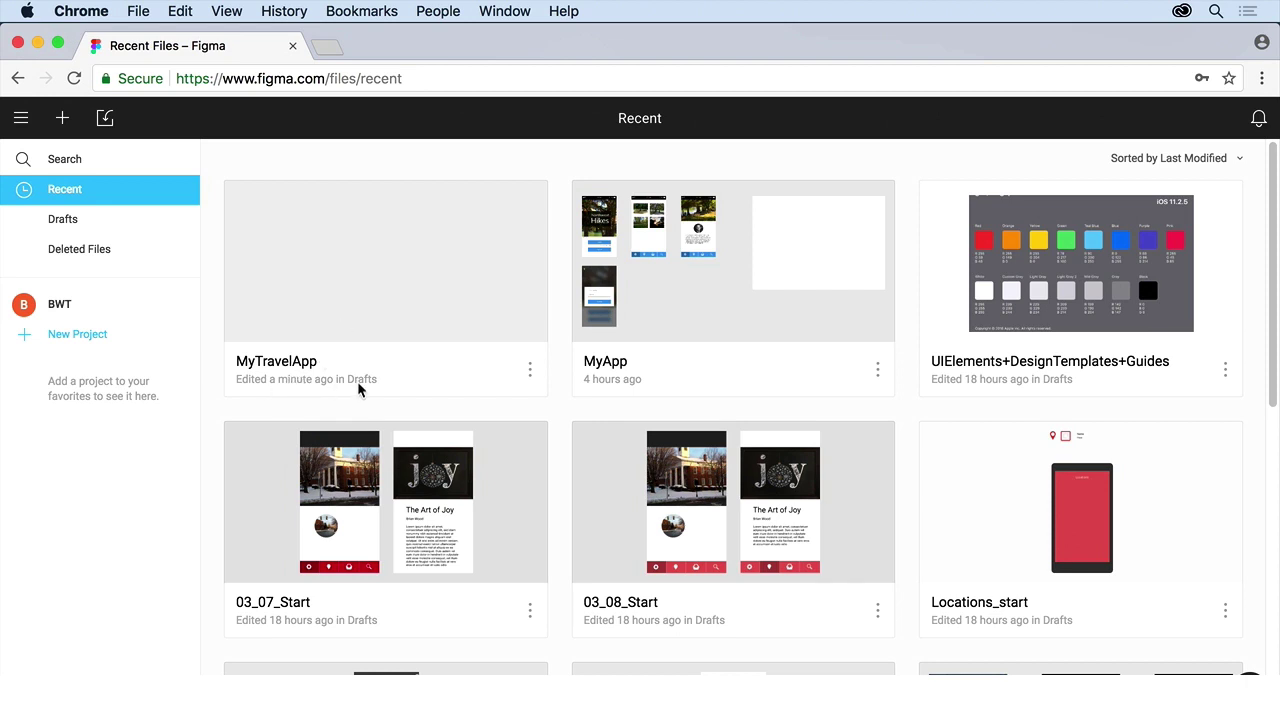
Open the MyTravelApp card from the Recent files list in the editor
click(529, 370)
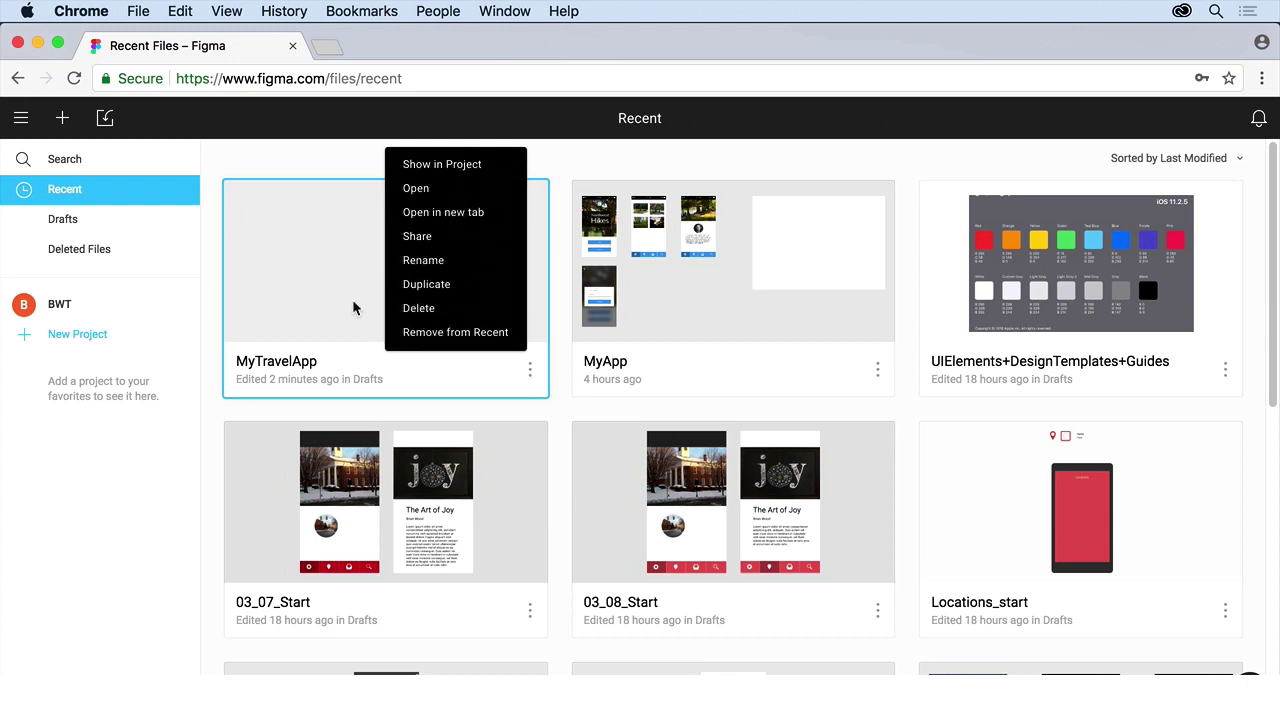
click(322, 295)
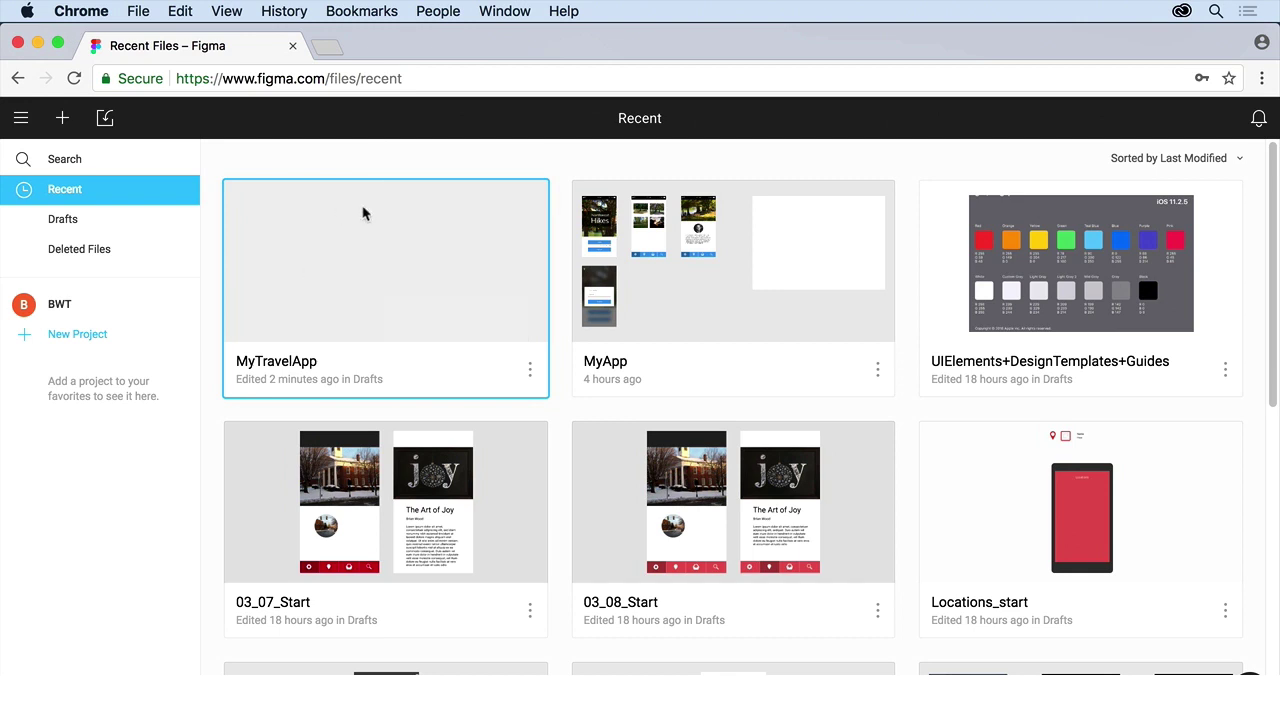
double_click(349, 290)
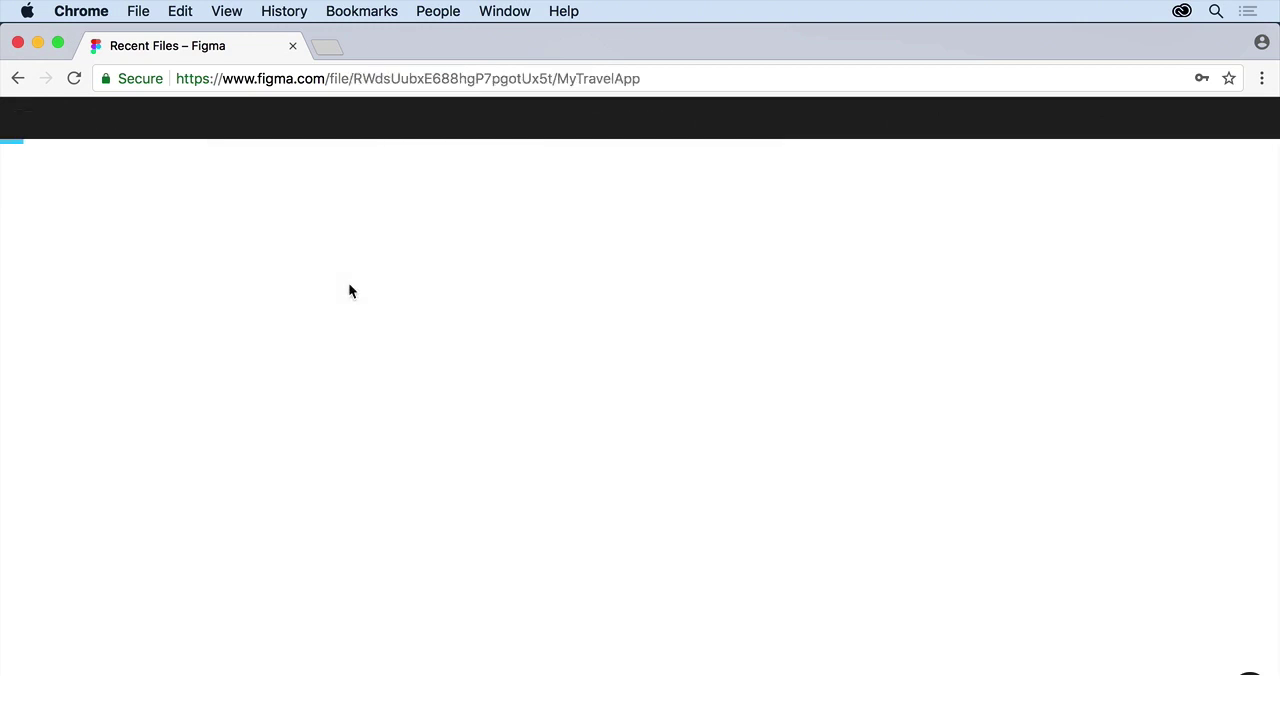